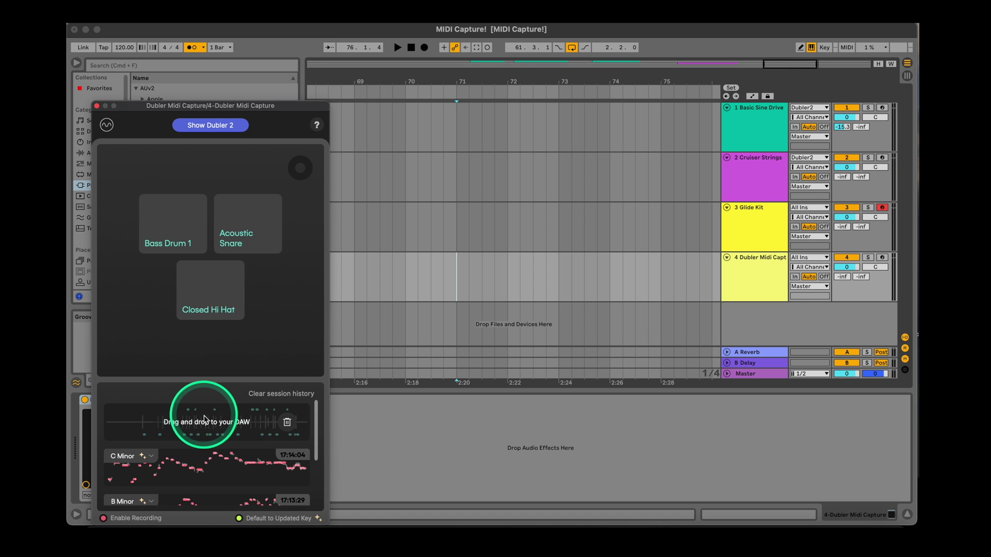
# Place the Beats 17:29:06 capture on Glide Kit and play it back from bar 72
pyautogui.moveTo(199, 405); pyautogui.dragTo(456, 230)
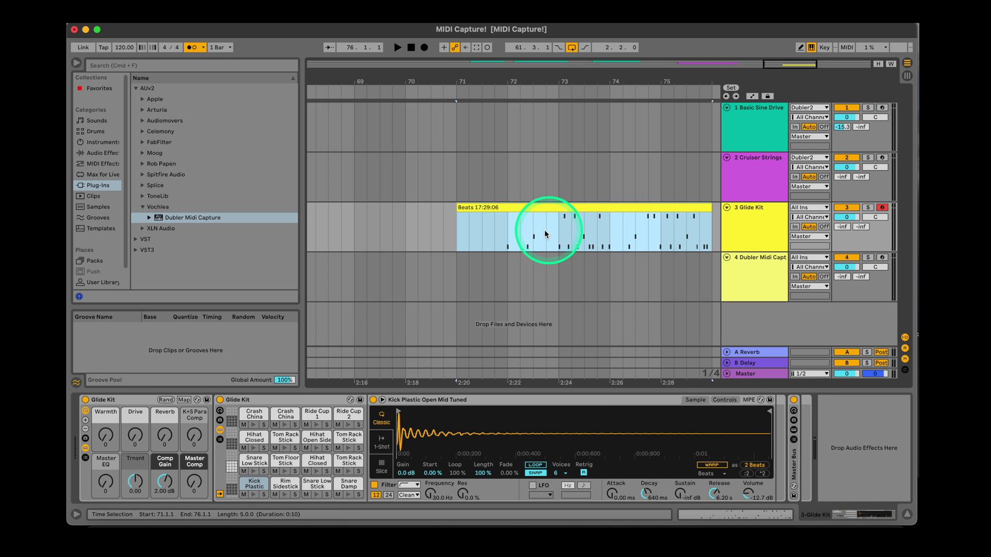
pyautogui.click(509, 228)
pyautogui.press('space')
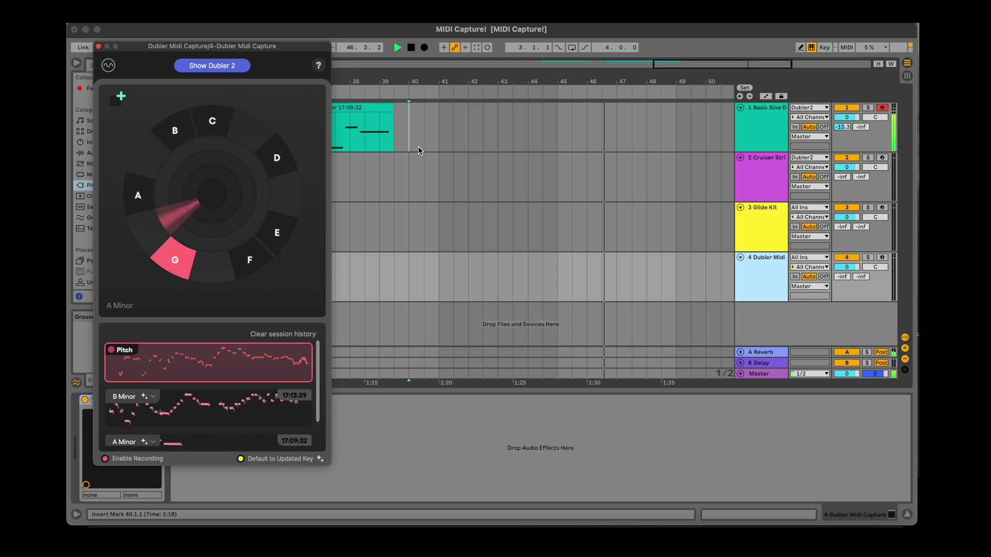
# Start arrangement recording and keep the new capture's key at C Minor
pyautogui.click(424, 47)
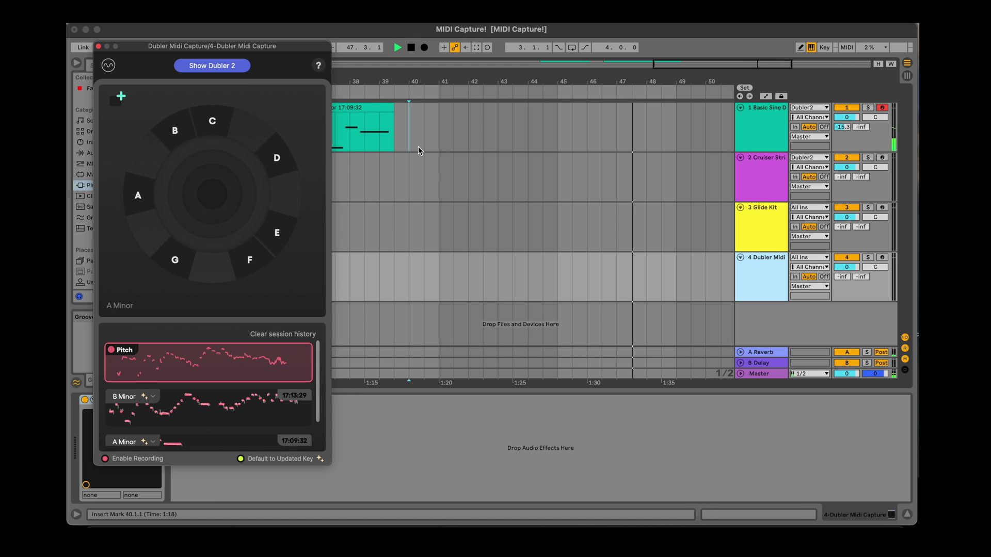
pyautogui.click(420, 148)
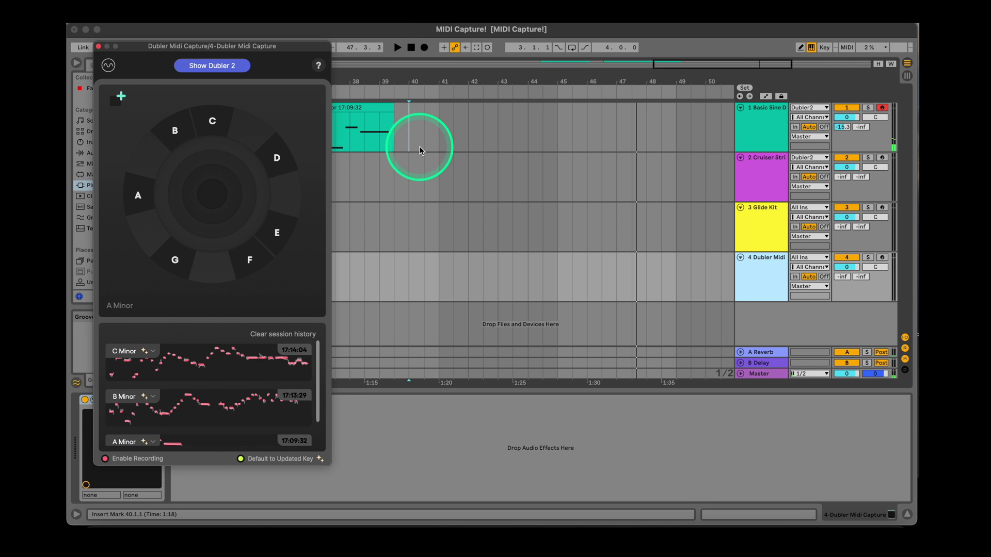
pyautogui.click(287, 281)
pyautogui.click(149, 360)
pyautogui.click(149, 360)
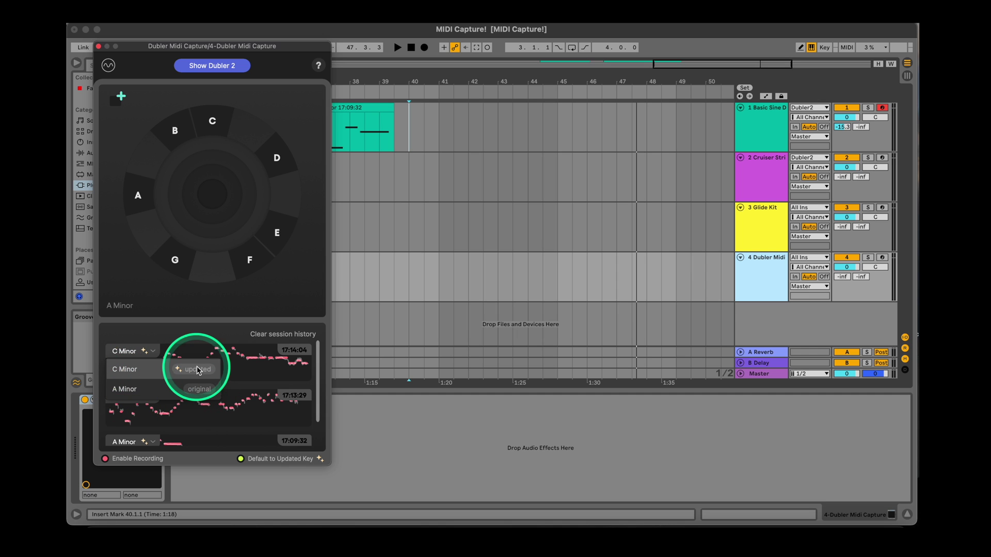
pyautogui.click(132, 356)
# Place the C Minor capture on track 1 at bar 43, play it back, and bring Dubler 2 forward
pyautogui.moveTo(179, 356); pyautogui.dragTo(511, 157)
pyautogui.click(503, 144)
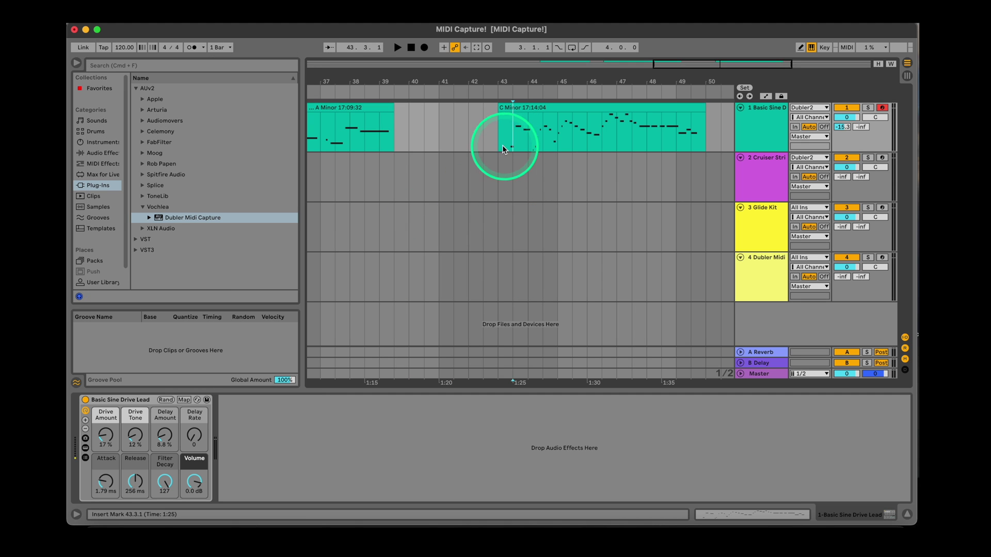
pyautogui.press('space')
pyautogui.click(837, 526)
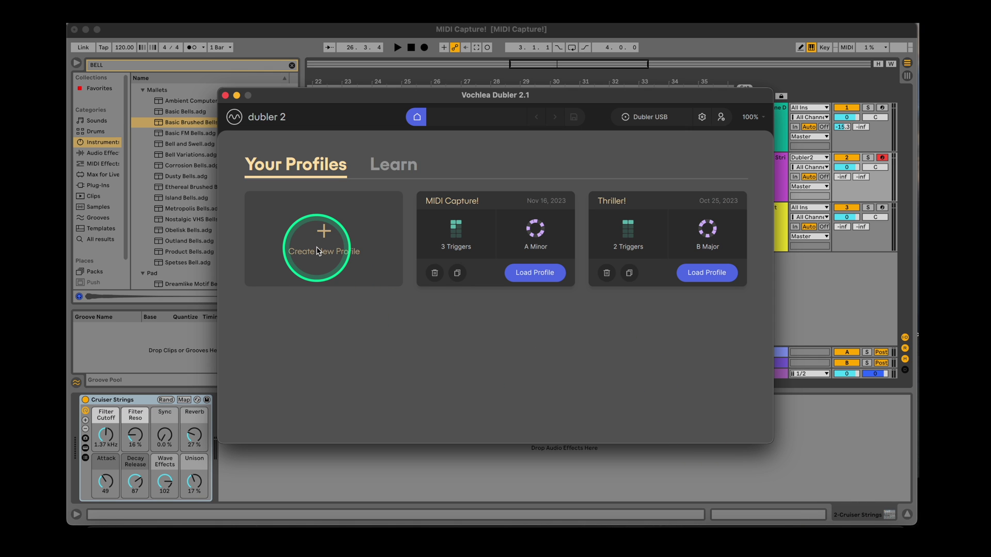
# Start a new Dubler 2 profile with root note A and scale Minor, then return to Ableton
pyautogui.click(317, 252)
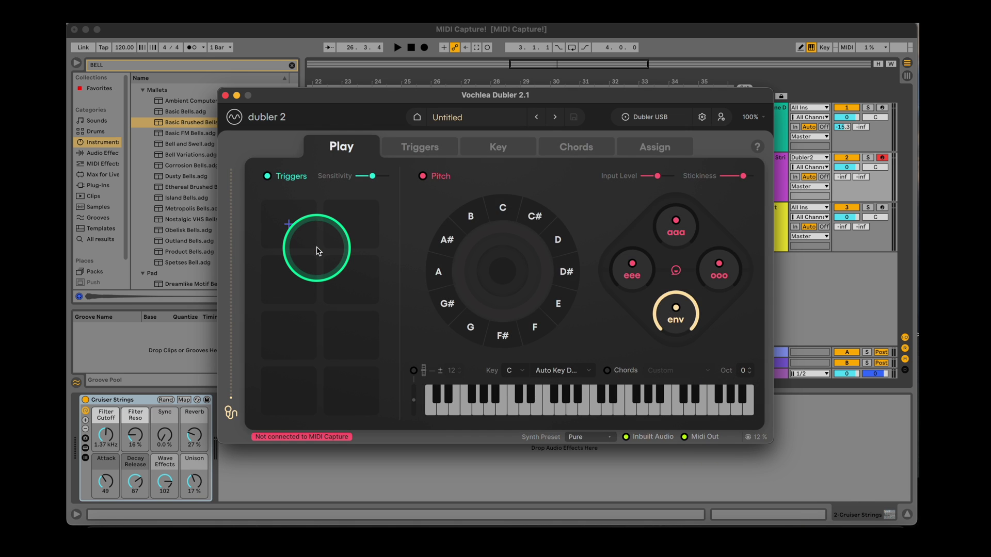
pyautogui.click(521, 372)
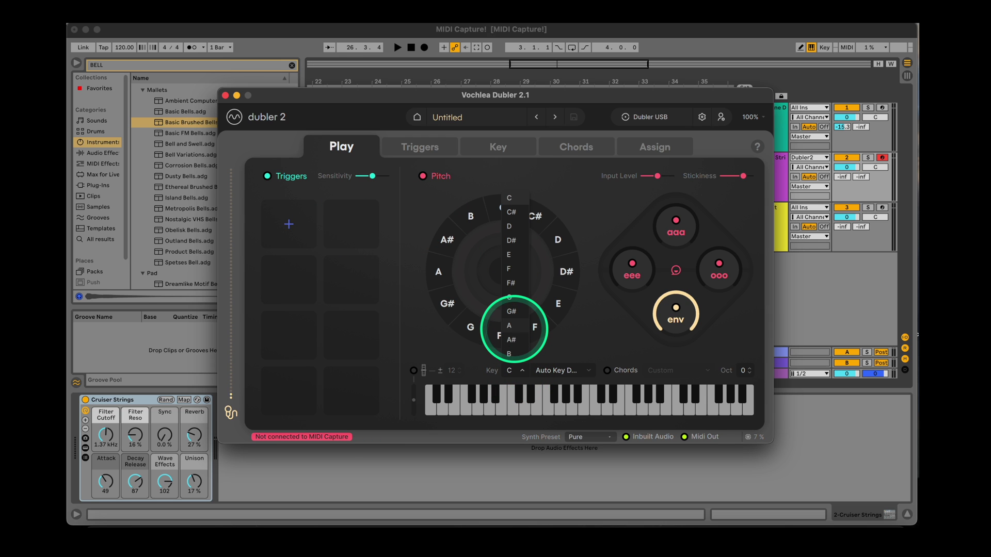
pyautogui.click(509, 326)
pyautogui.click(560, 371)
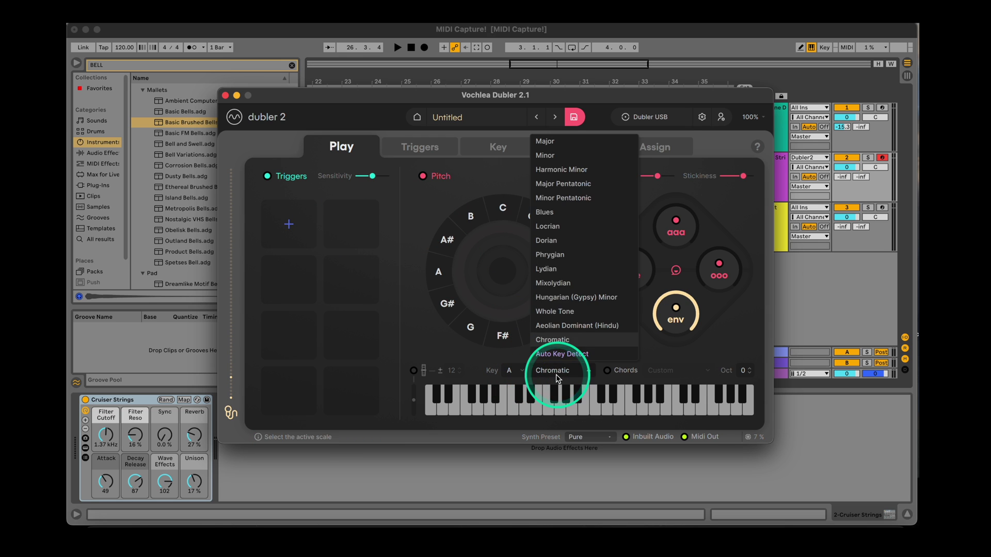
pyautogui.click(548, 156)
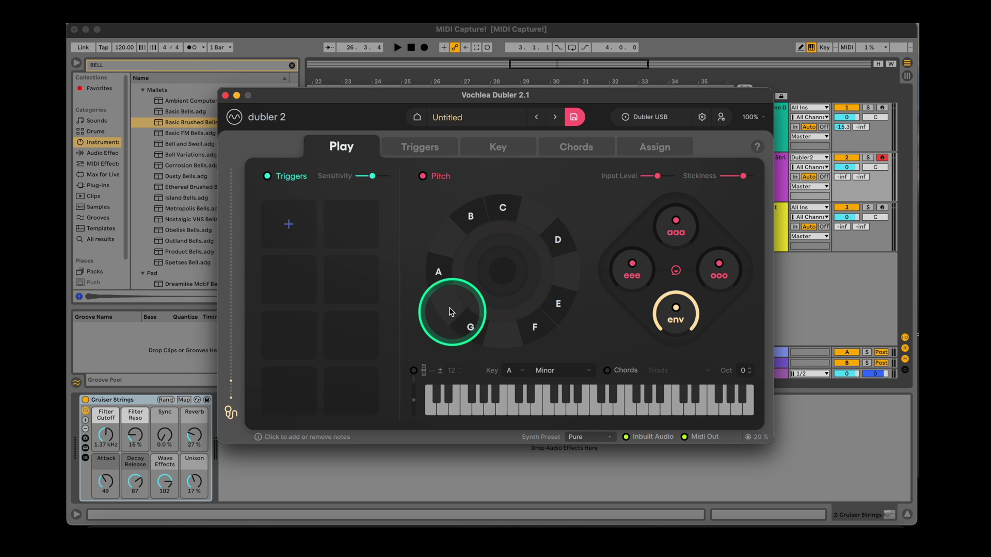
pyautogui.click(769, 176)
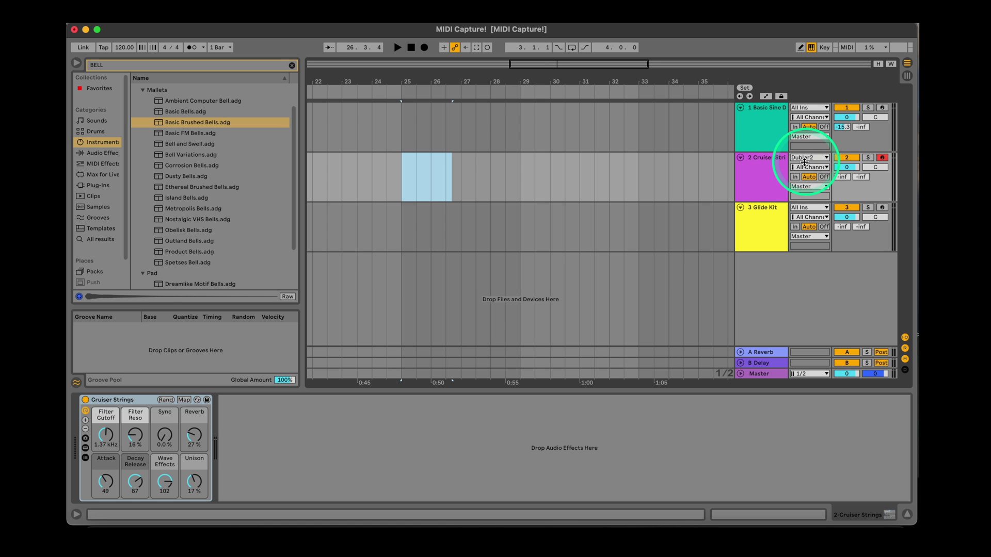
# Check the MIDI ports in Preferences and view Dubler's Play page
pyautogui.press('super+comma')
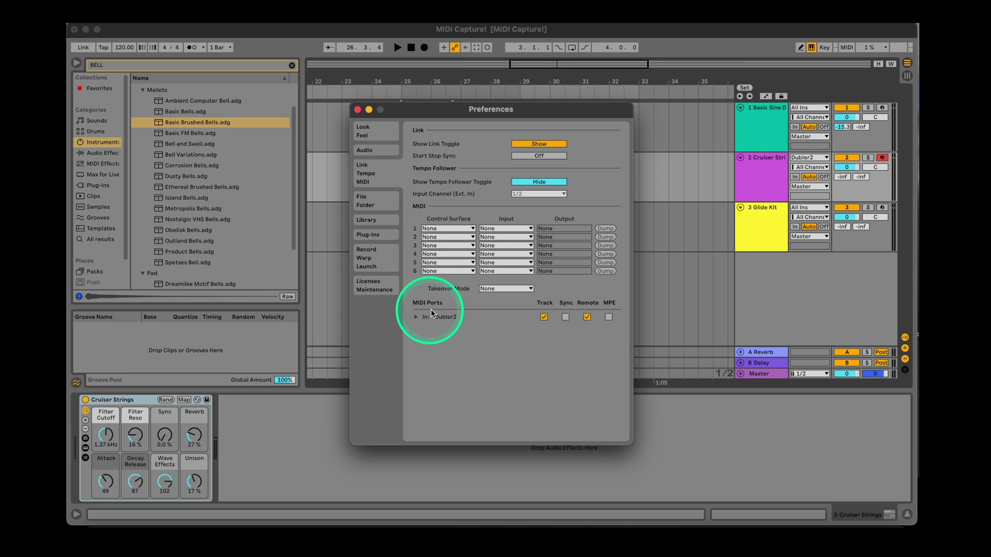
pyautogui.press('super+Tab')
pyautogui.click(341, 147)
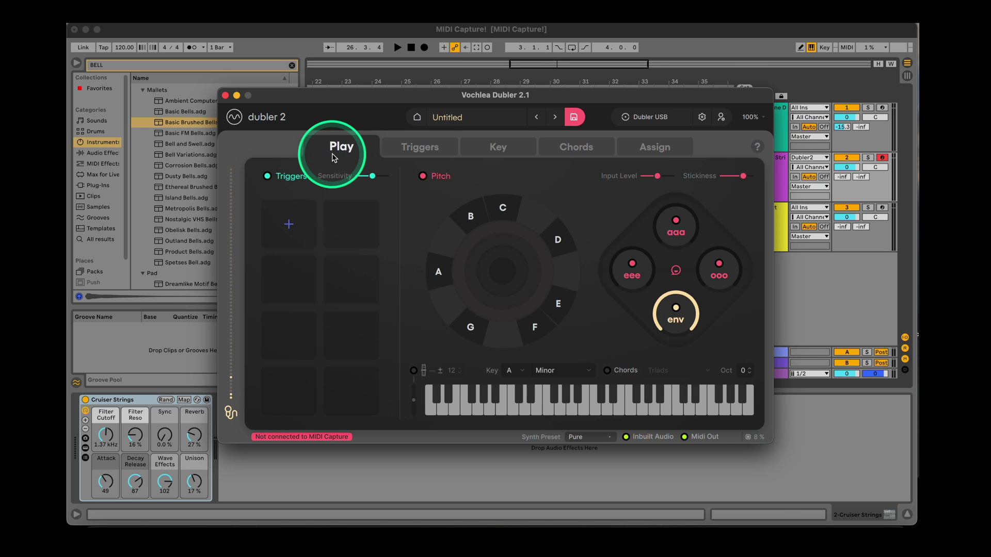
pyautogui.click(774, 170)
# Arm track 1 and record the sung melody starting from bar 25
pyautogui.click(882, 107)
pyautogui.click(402, 135)
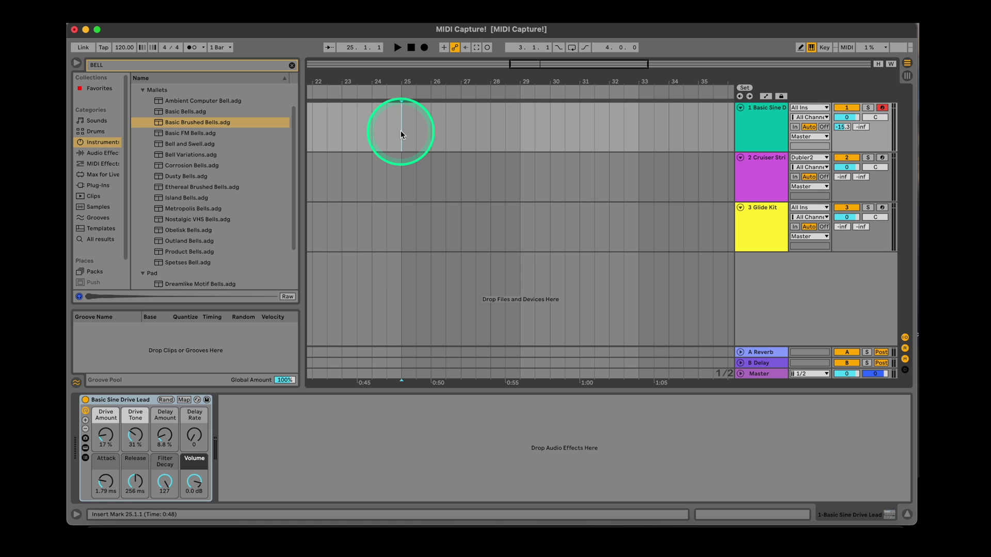
pyautogui.press('space')
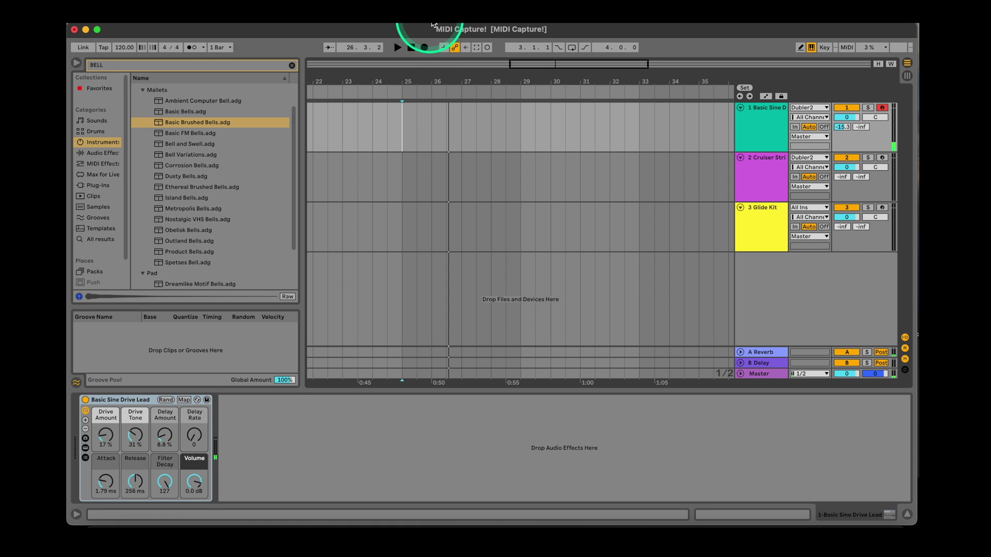
pyautogui.click(425, 47)
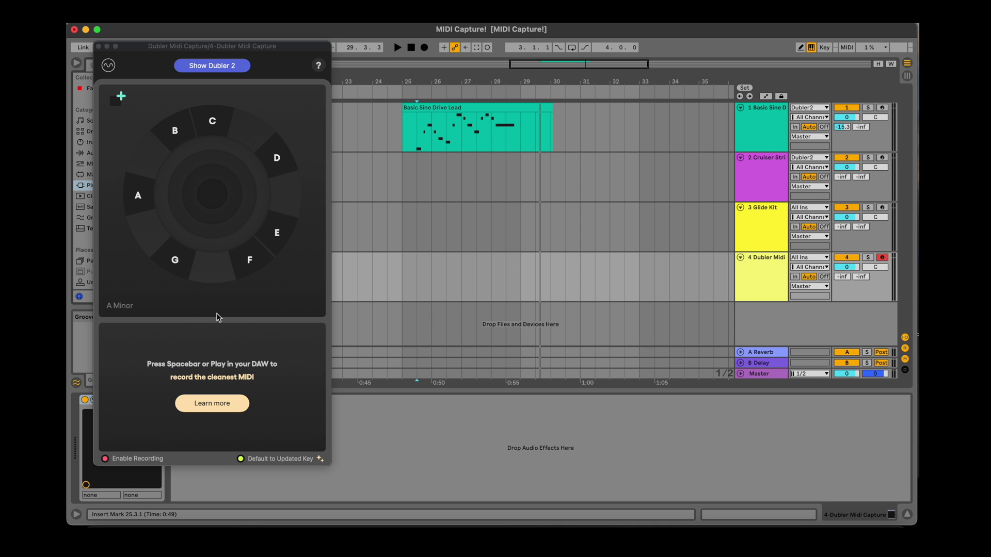
# List the browser's plug-ins and expand the VST3 and AUv2 Vochlea folders to find Dubler Midi Capture
pyautogui.click(217, 317)
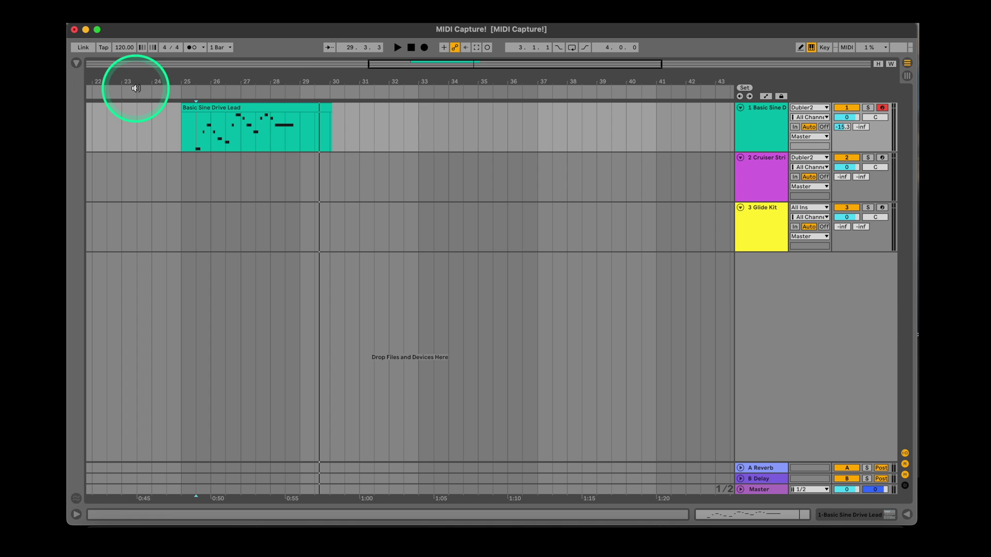
pyautogui.click(77, 63)
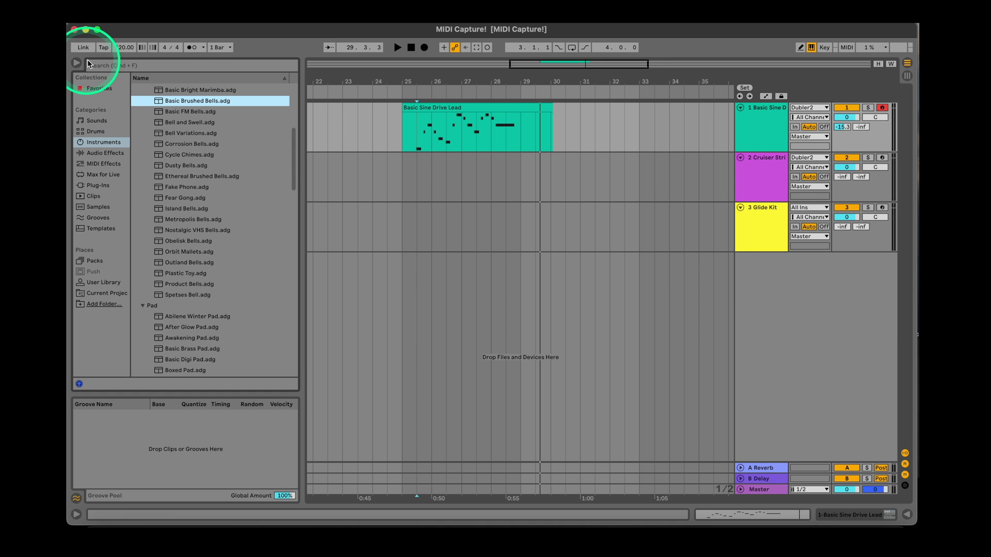
pyautogui.click(99, 187)
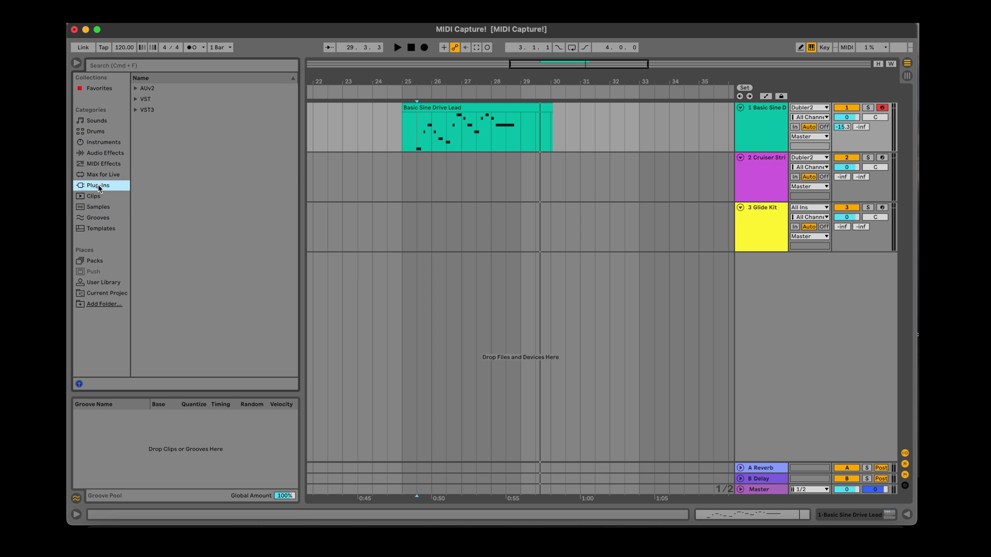
pyautogui.click(145, 93)
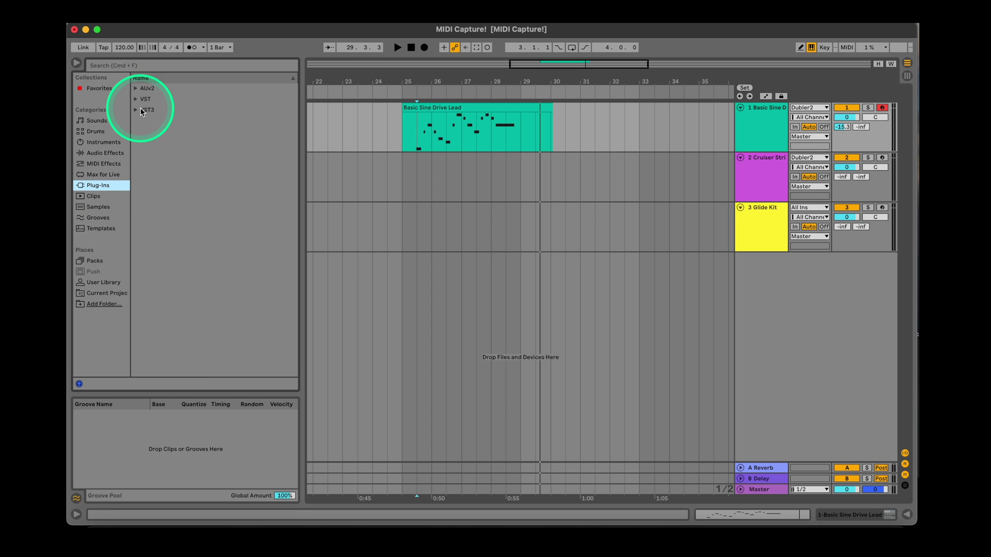
pyautogui.click(143, 110)
pyautogui.click(147, 208)
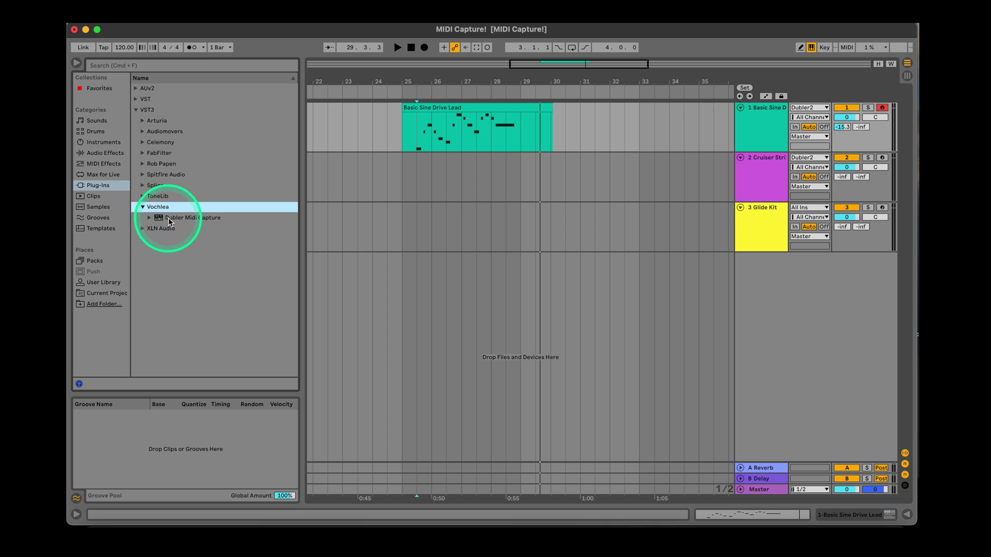
pyautogui.click(138, 93)
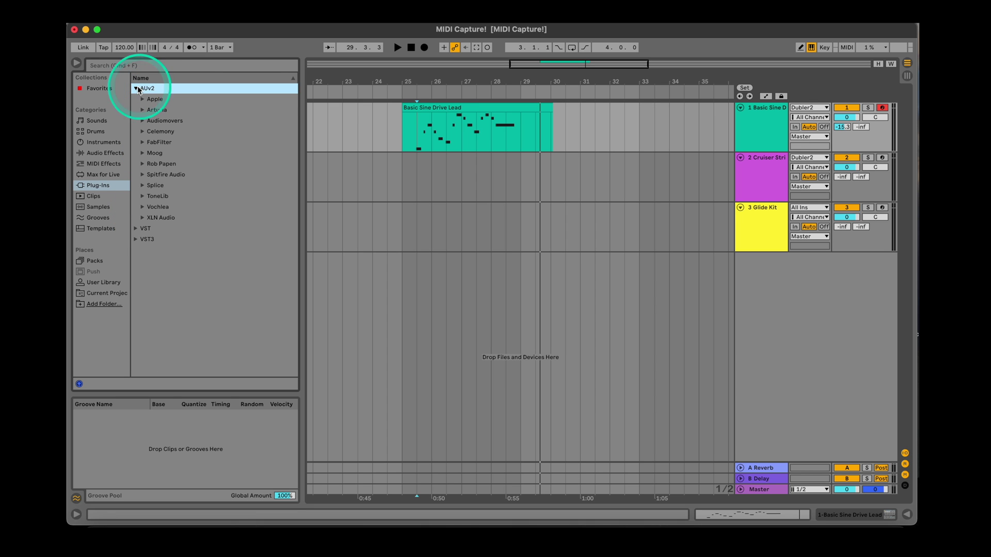
pyautogui.click(143, 208)
# Insert a new MIDI track and load Dubler Midi Capture onto track 4
pyautogui.click(163, 222)
pyautogui.rightClick(763, 276)
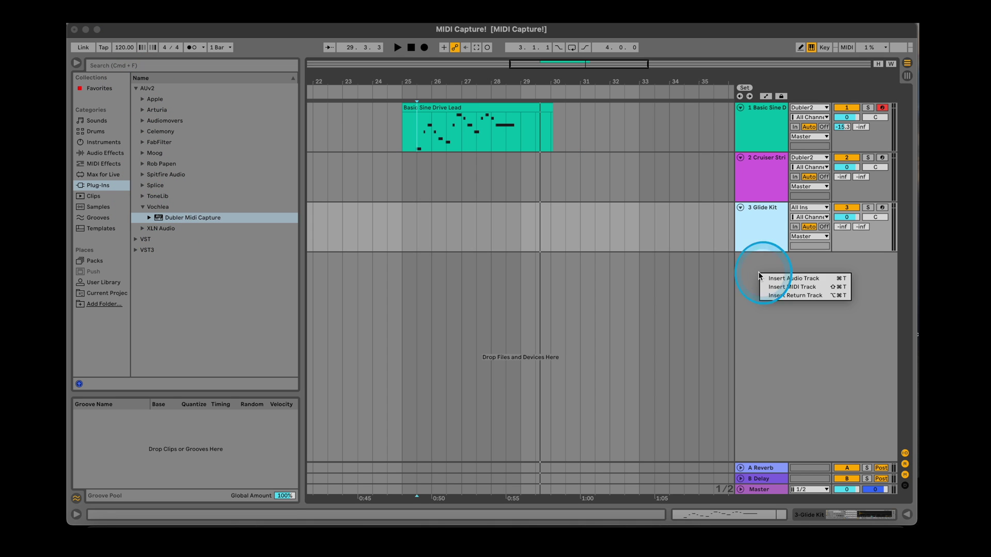
pyautogui.click(783, 288)
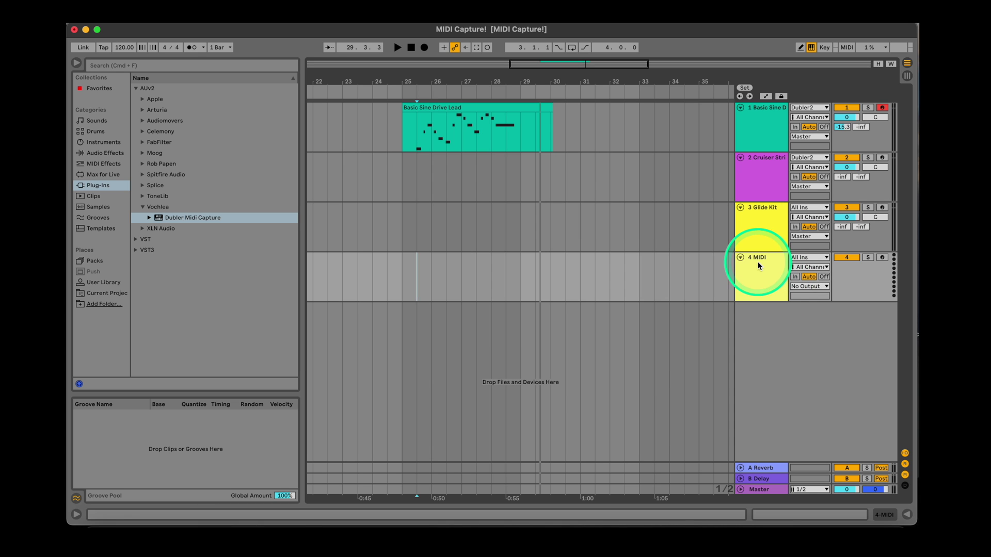
pyautogui.click(213, 222)
pyautogui.moveTo(213, 222); pyautogui.dragTo(745, 274)
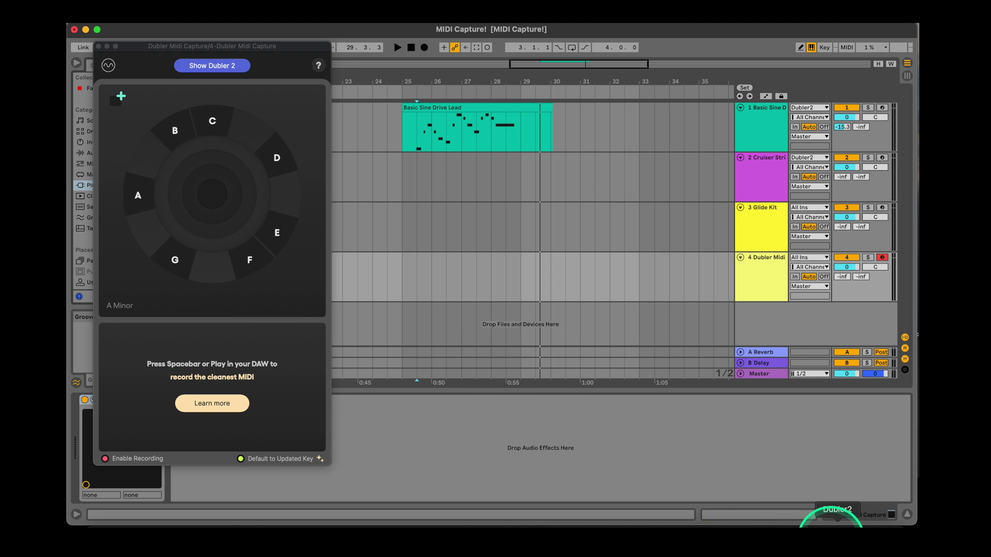
# In Dubler 2, check the Dubler USB microphone calibration and dismiss the message
pyautogui.click(830, 521)
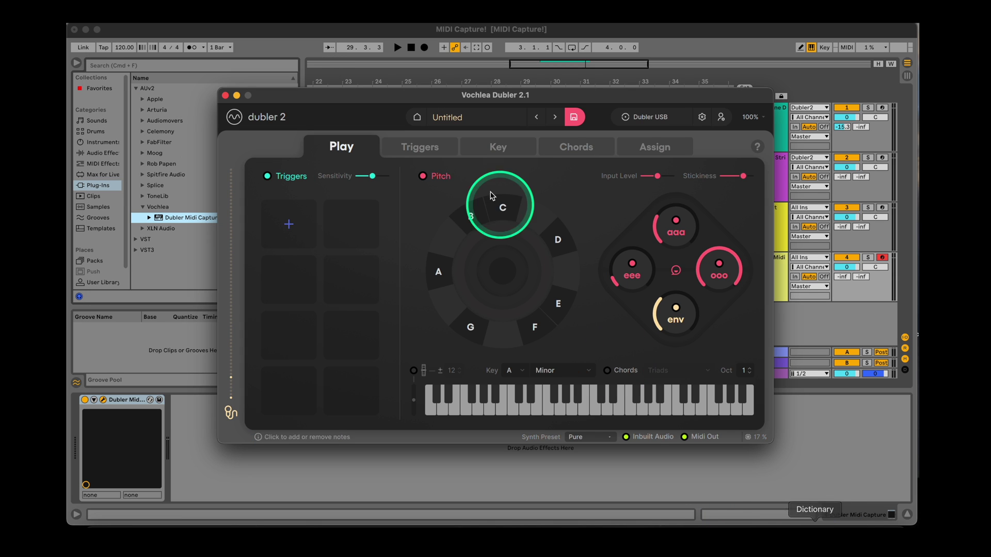
pyautogui.click(647, 118)
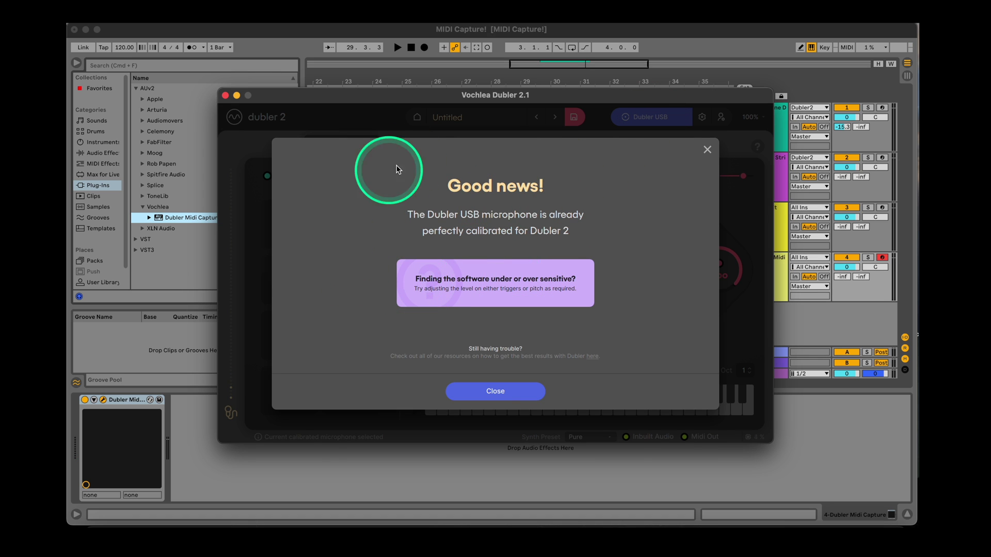
pyautogui.click(708, 150)
# Disarm track 4, arm track 1, and set the start point near bar 33 after the existing lead clip
pyautogui.click(784, 269)
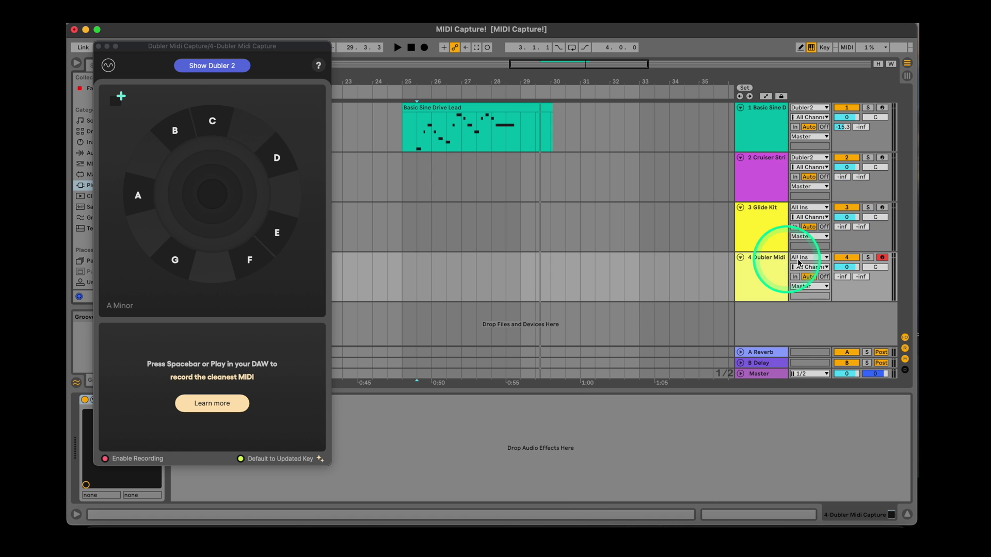
pyautogui.click(882, 257)
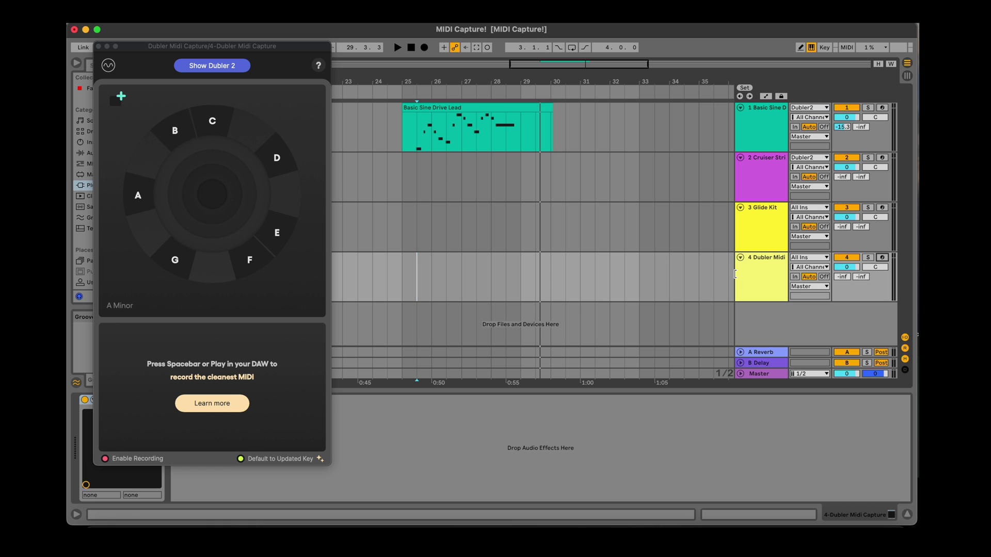
pyautogui.click(882, 107)
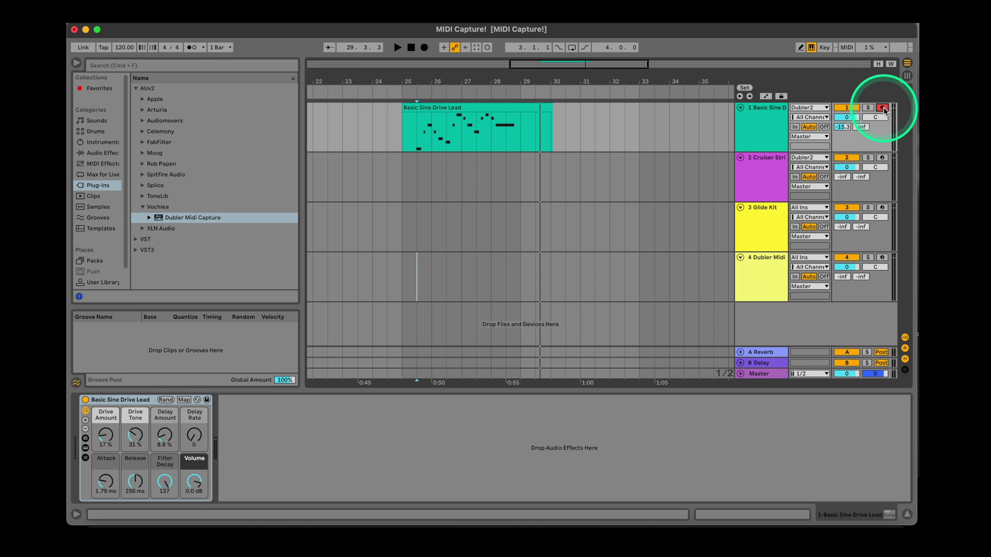
pyautogui.click(740, 271)
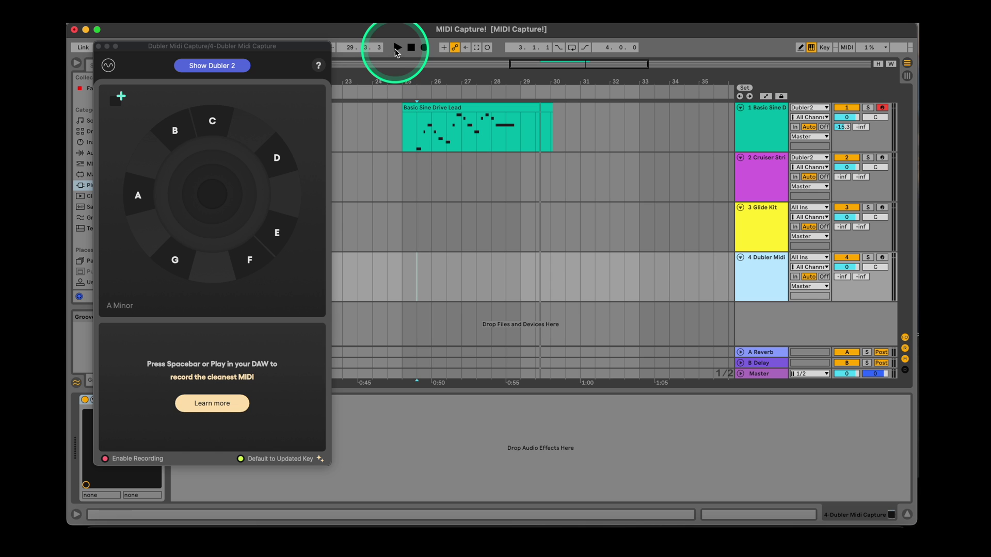
pyautogui.click(610, 277)
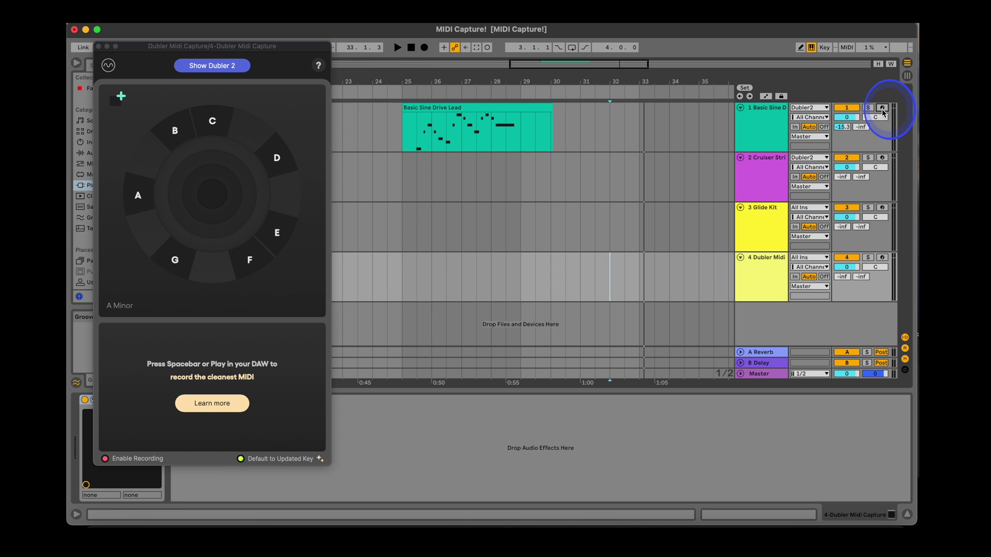
pyautogui.click(882, 110)
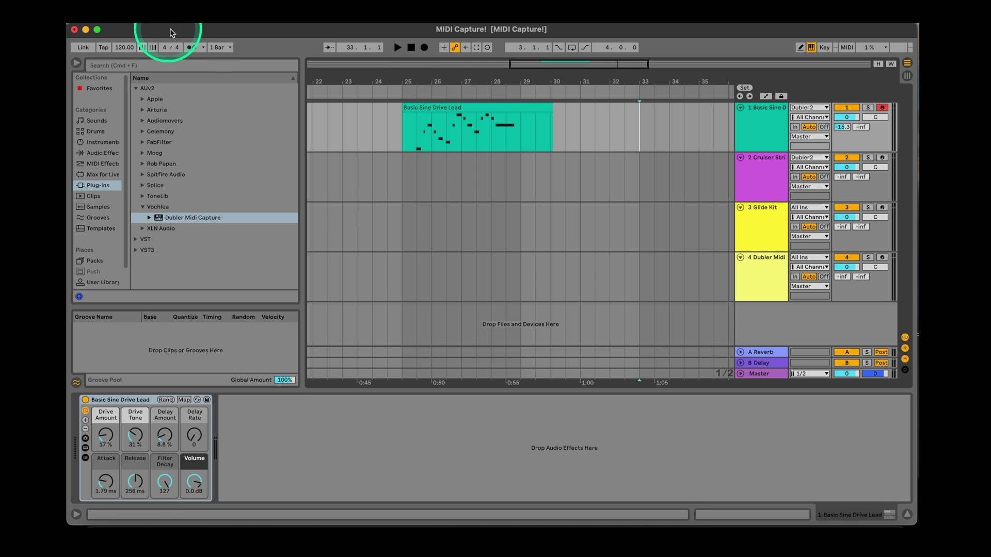
# Play from bar 33 and sing a melody into Dubler MIDI Capture, then stop to capture it
pyautogui.press('space')
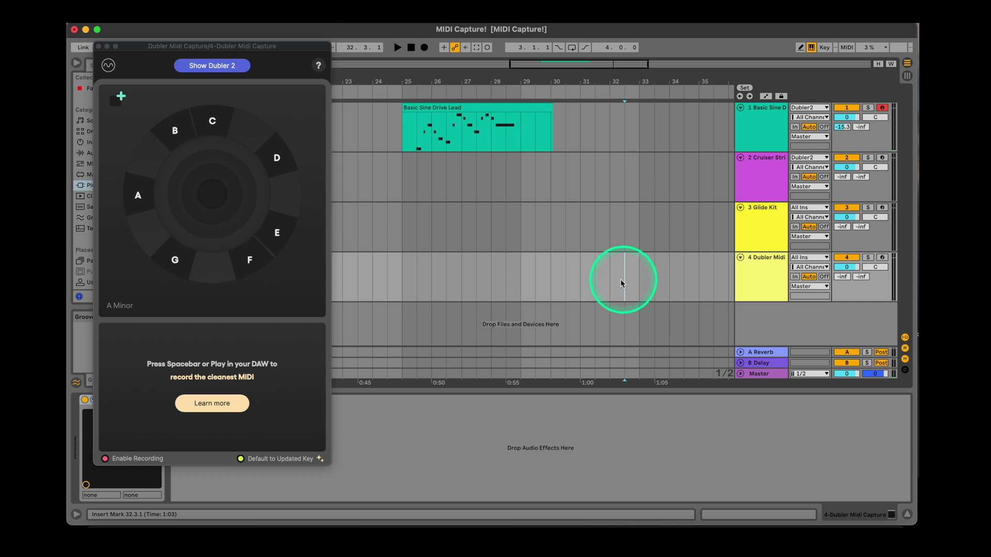
pyautogui.press('space')
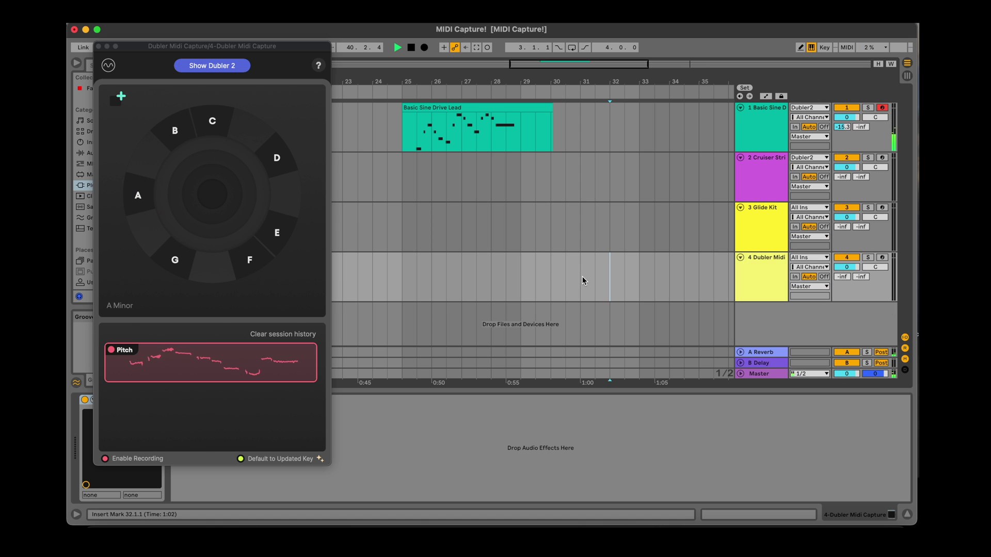
pyautogui.press('space')
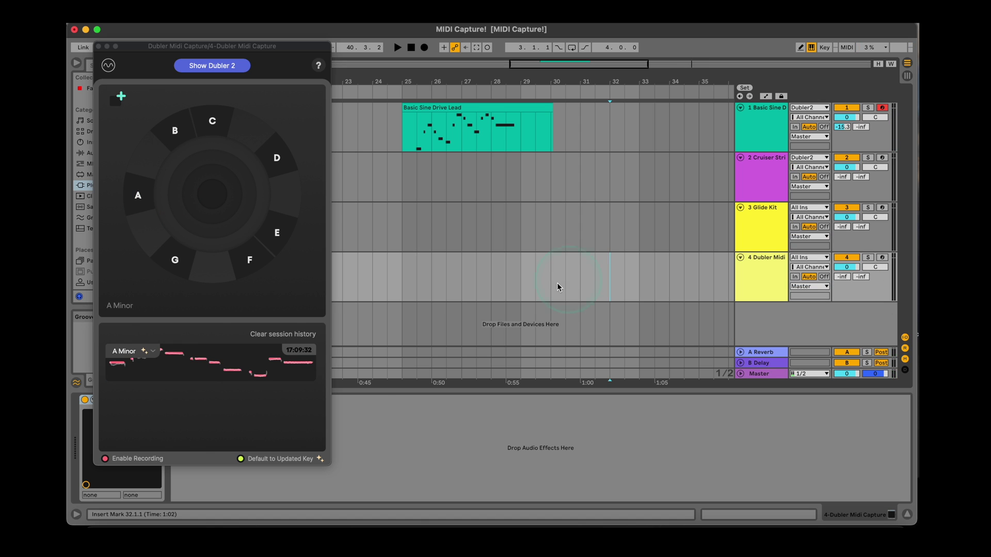
pyautogui.moveTo(176, 359)
# Drop the A Minor capture onto track 1, decline tempo import, and play it from bar 32.3
pyautogui.moveTo(220, 365); pyautogui.dragTo(593, 129)
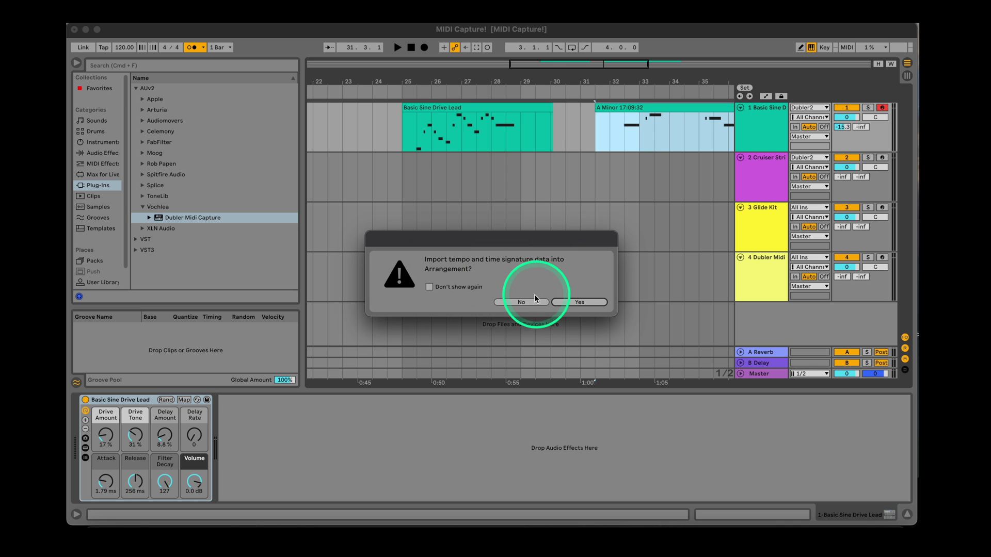
pyautogui.click(523, 303)
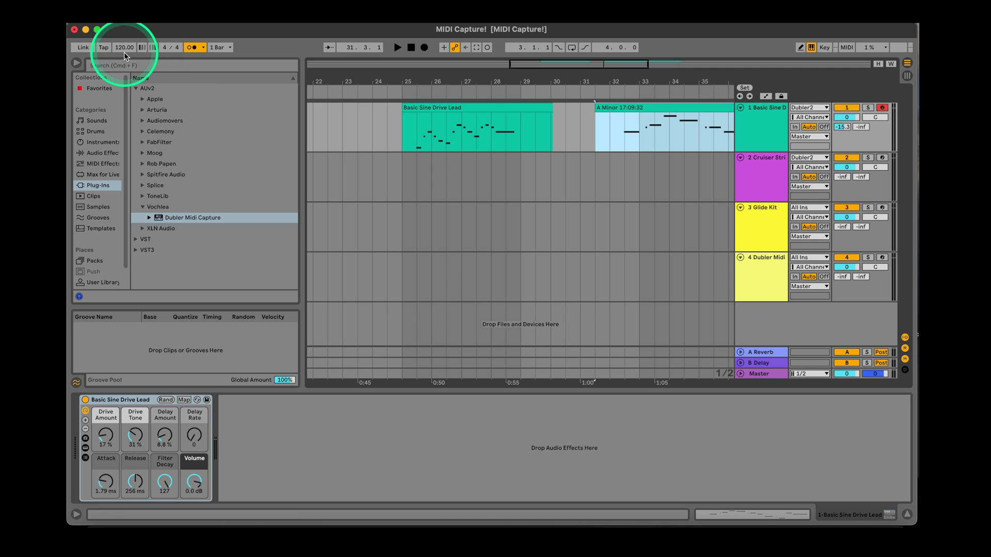
pyautogui.click(628, 76)
pyautogui.click(648, 147)
pyautogui.hscroll(6, 648, 147)
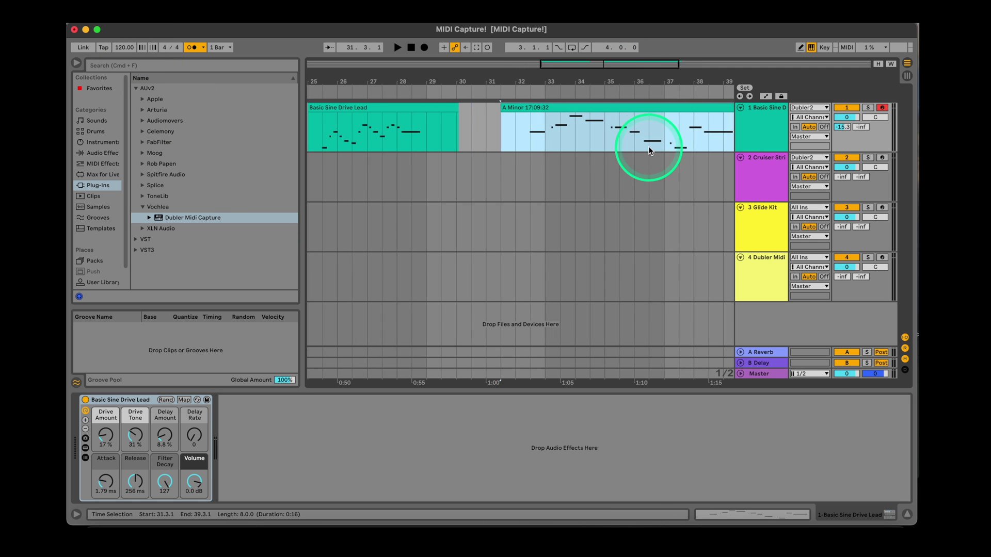
pyautogui.click(460, 135)
pyautogui.click(457, 136)
pyautogui.press('space')
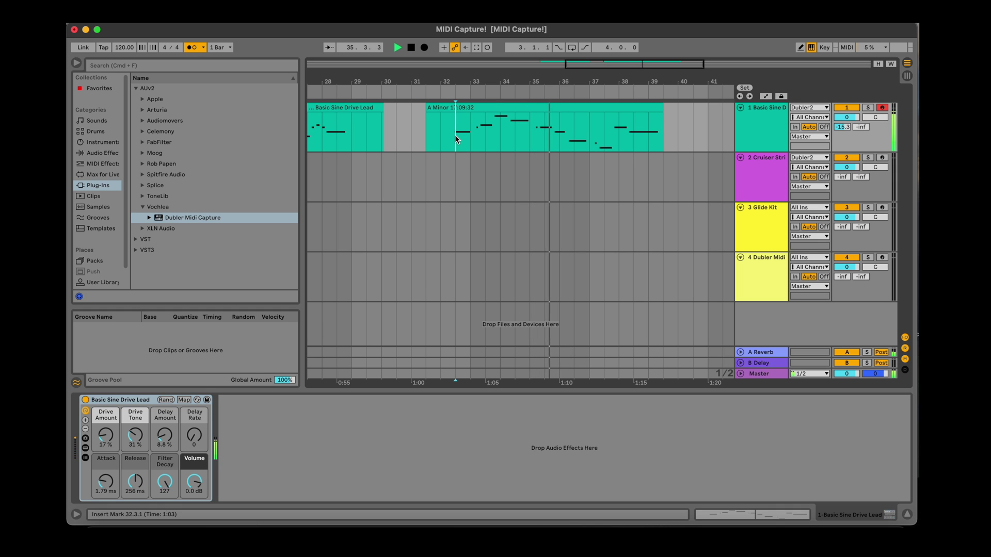
# Show the A Minor capture's key choices in MIDI Capture and keep the updated key
pyautogui.click(482, 136)
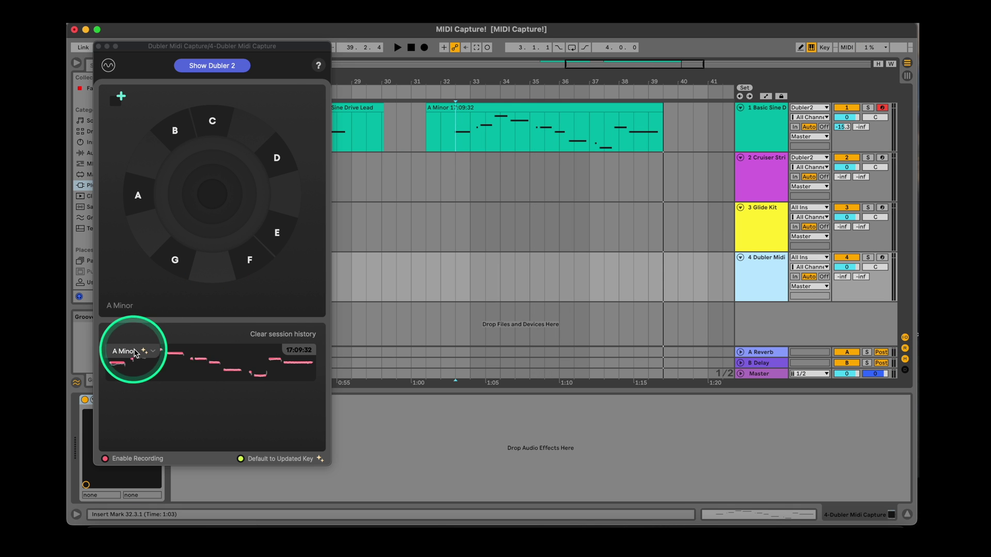
pyautogui.click(132, 351)
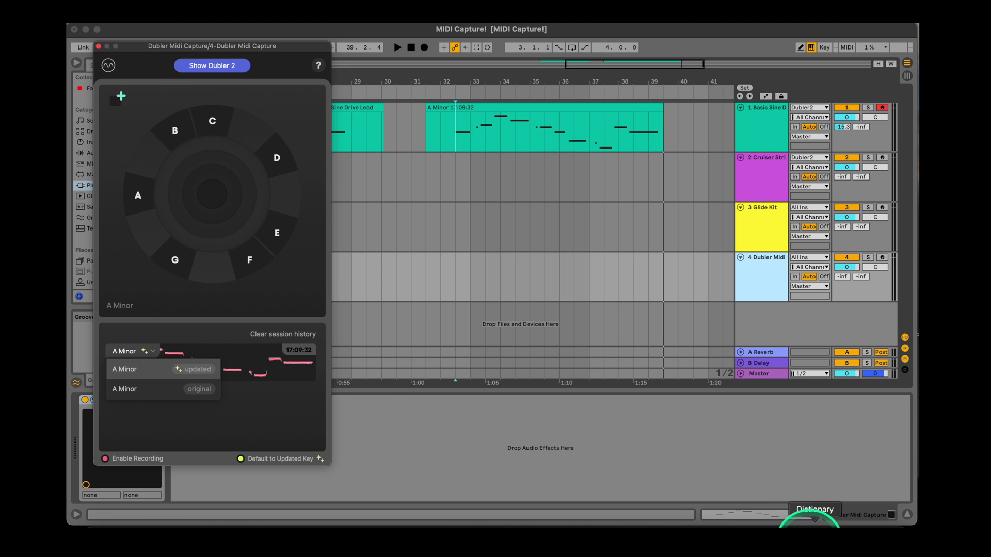
pyautogui.click(833, 535)
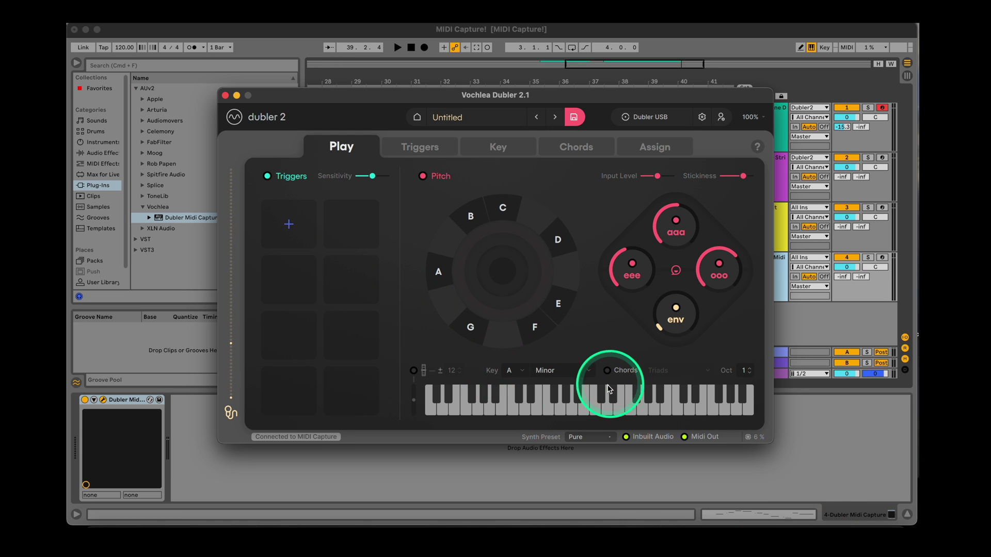
pyautogui.click(187, 369)
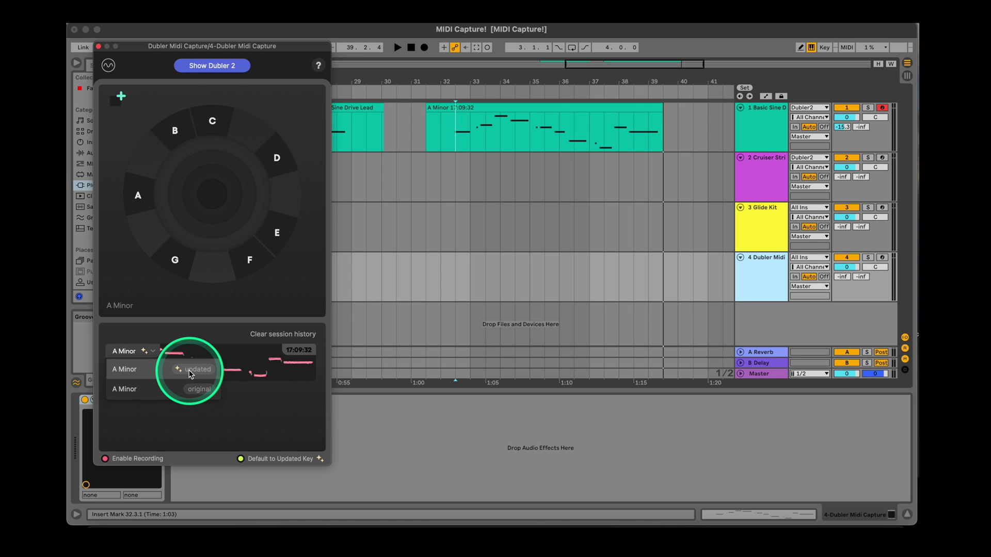
pyautogui.click(190, 371)
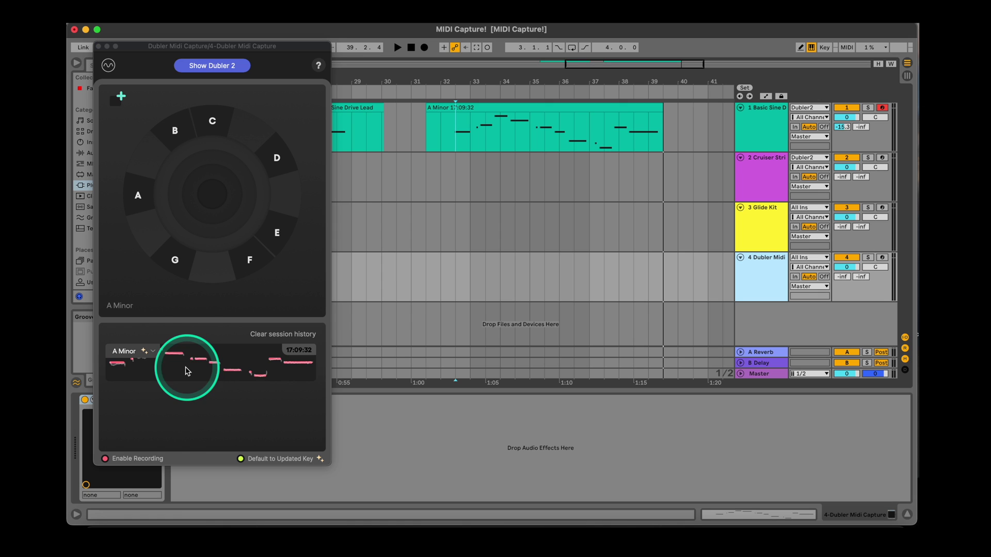
# Toggle 'Default to Updated Key' off and on, leave it on, then show the A Minor key choices
pyautogui.click(178, 333)
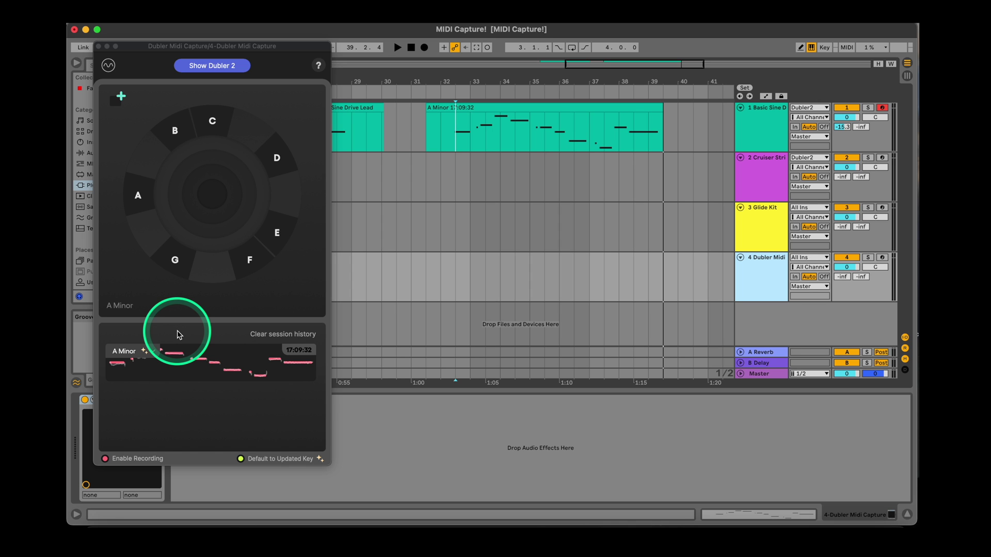
pyautogui.click(241, 461)
pyautogui.click(241, 460)
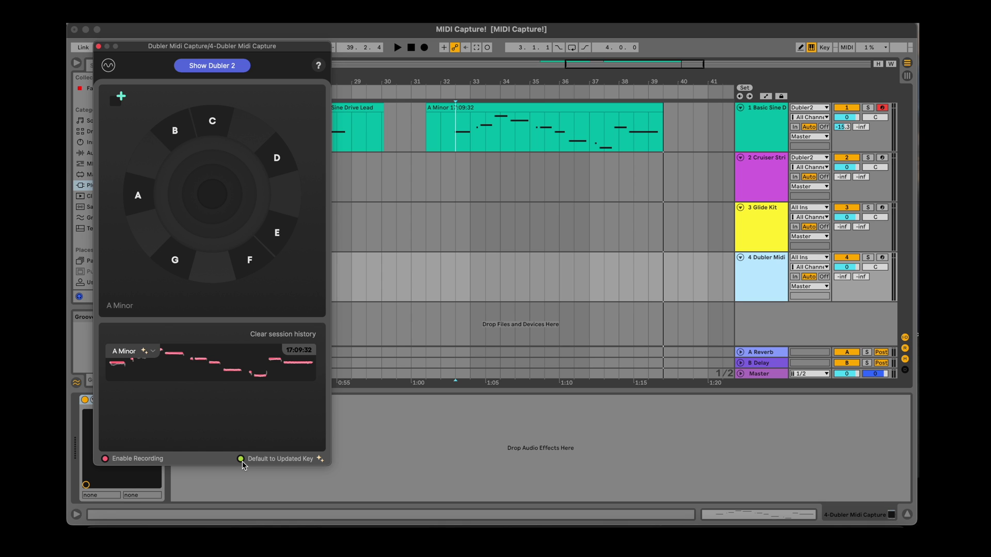
pyautogui.click(241, 460)
pyautogui.click(241, 460)
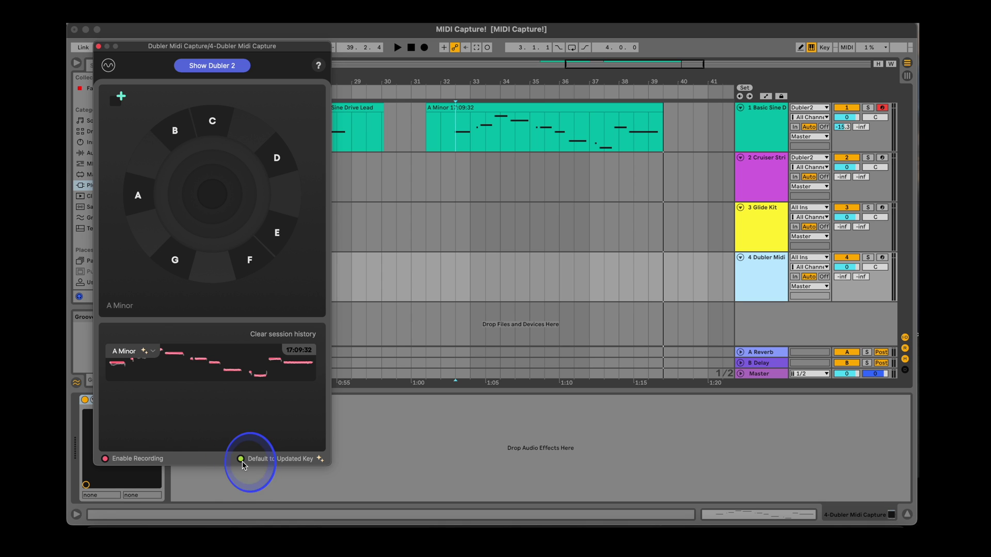
pyautogui.click(241, 460)
pyautogui.click(241, 459)
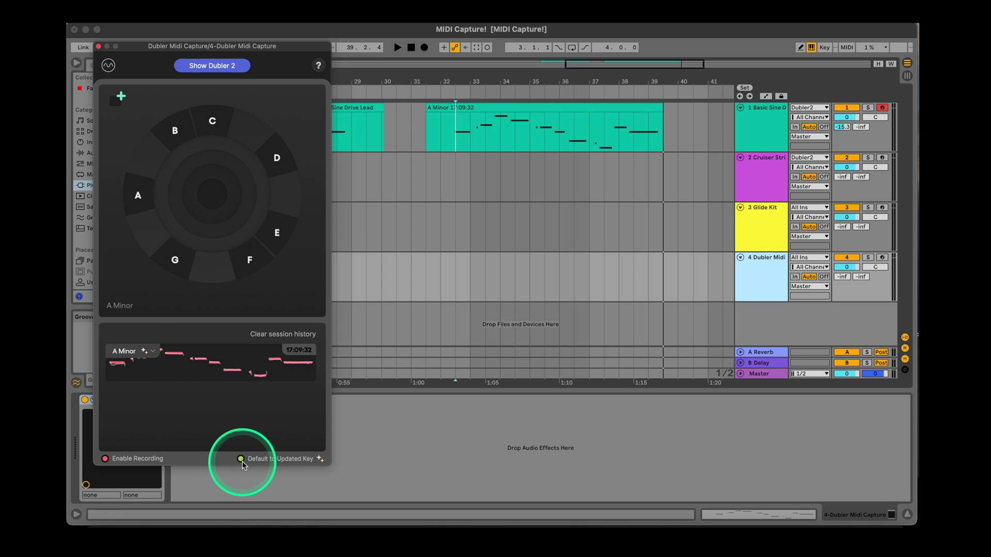
pyautogui.click(241, 459)
pyautogui.click(241, 459)
pyautogui.click(128, 351)
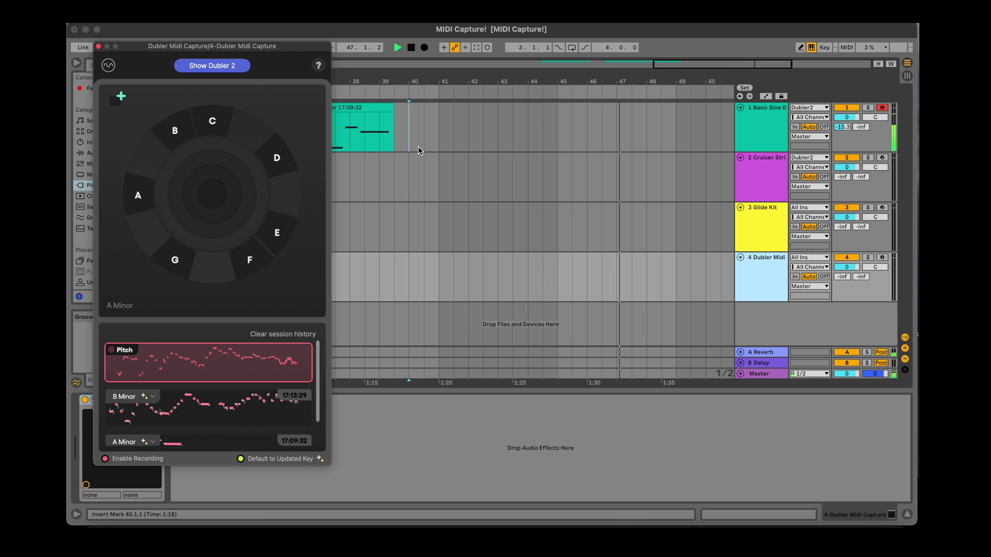
# Stop the new capture, keep its C Minor key, and drag it onto track 1 at bar 43
pyautogui.press('space')
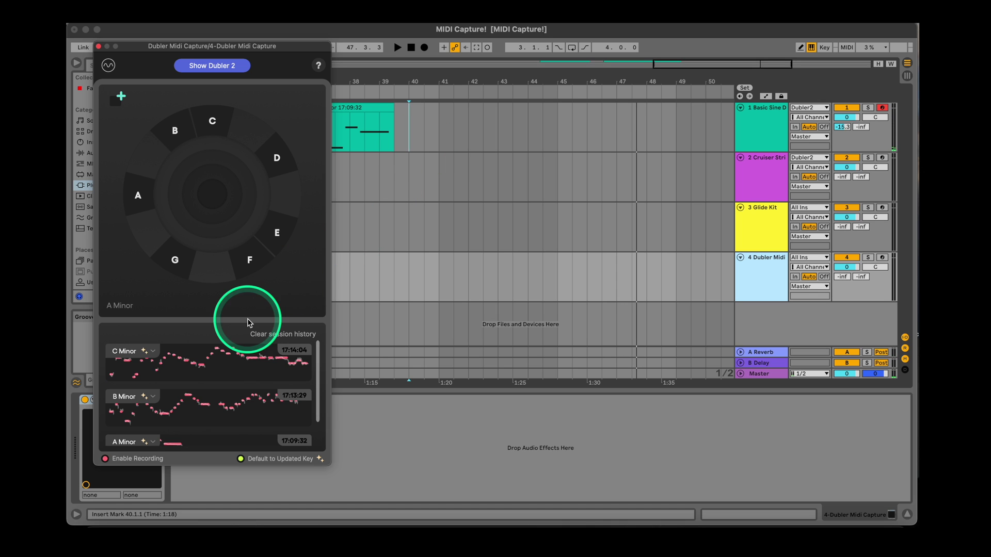
pyautogui.click(148, 354)
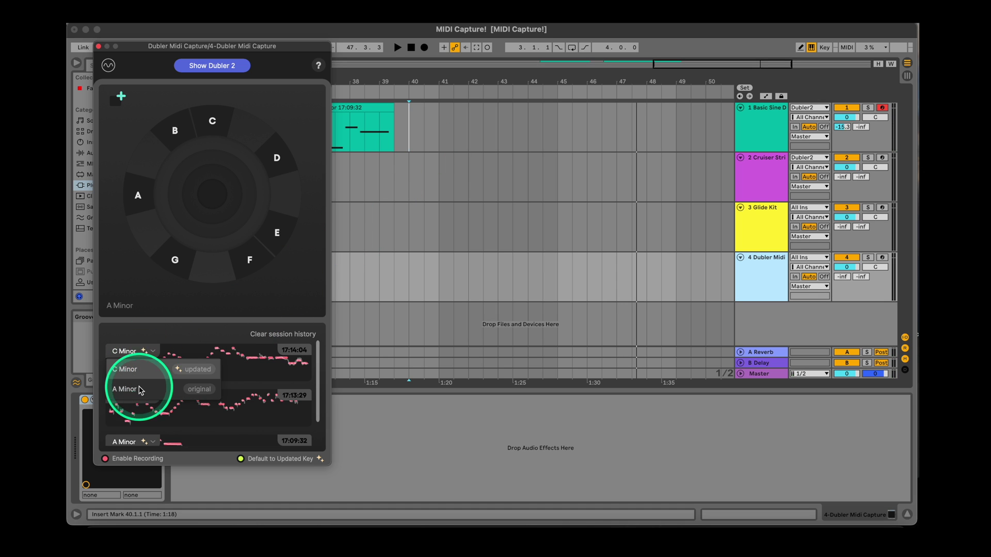
pyautogui.click(133, 355)
pyautogui.moveTo(196, 368)
pyautogui.mouseDown()
pyautogui.moveTo(224, 362)
pyautogui.moveTo(455, 201)
pyautogui.moveTo(507, 135)
pyautogui.mouseUp()
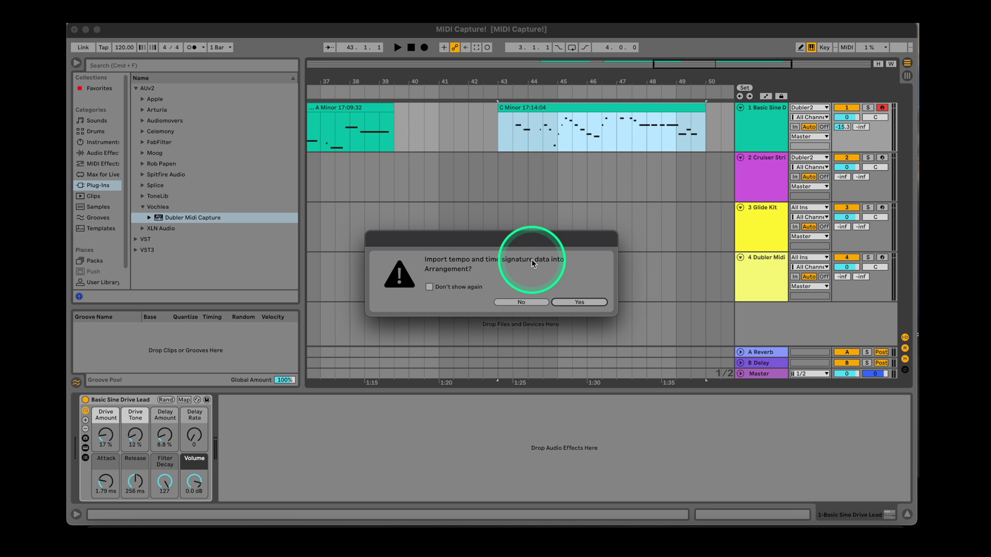
# Keep the project tempo and play the C Minor clip from bar 43.3
pyautogui.click(519, 304)
pyautogui.click(510, 159)
pyautogui.press('space')
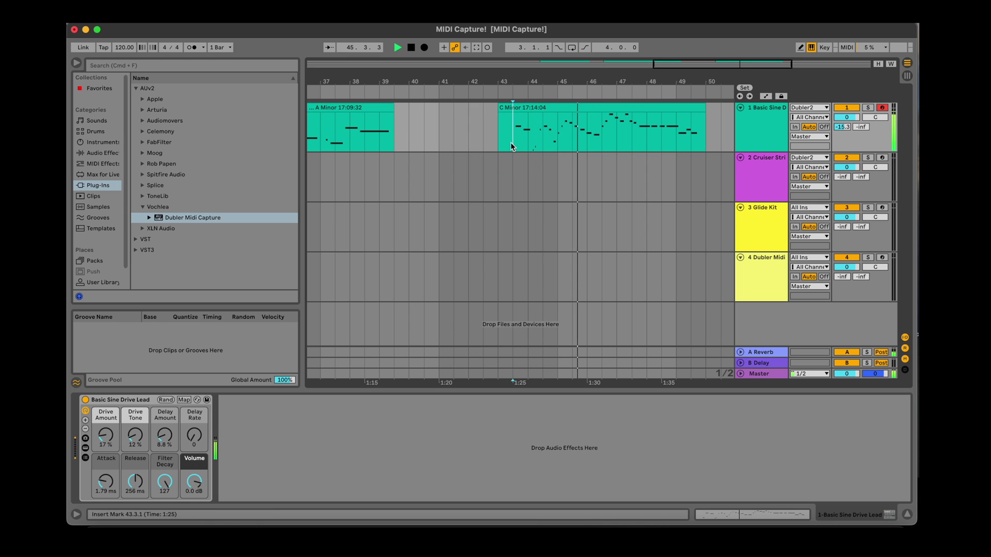
pyautogui.click(559, 128)
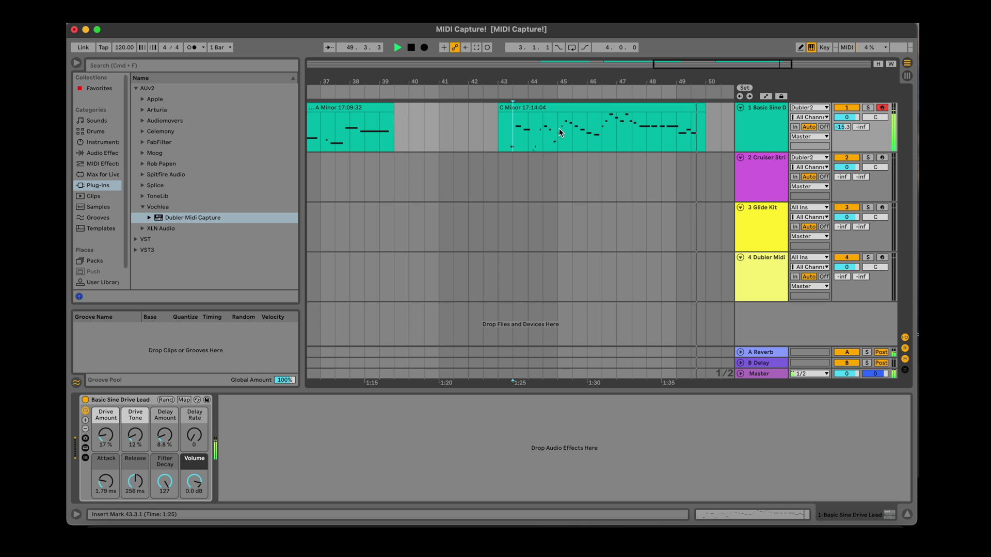
pyautogui.click(572, 117)
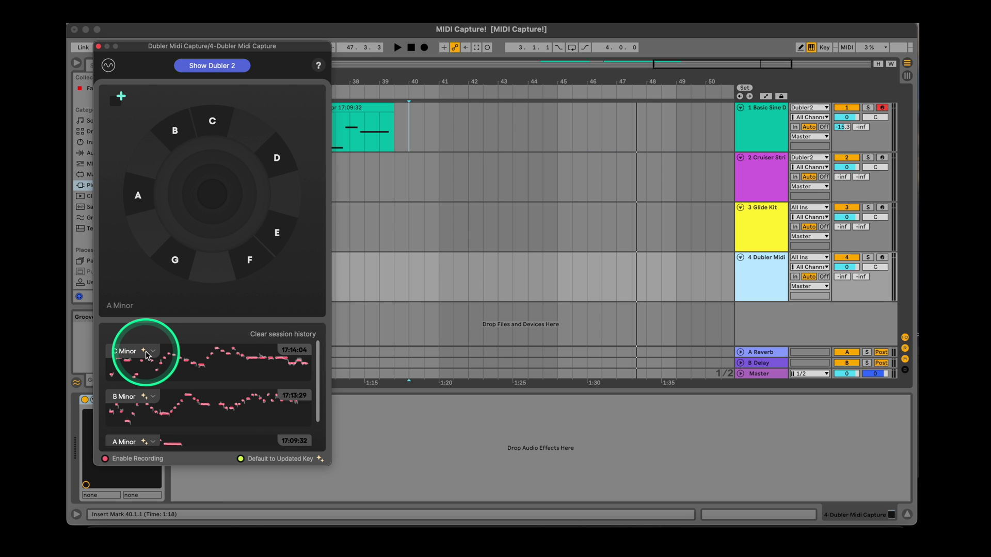
# Drop the C Minor capture onto track 1 again, declining the tempo import
pyautogui.click(132, 351)
pyautogui.moveTo(158, 394); pyautogui.dragTo(503, 135)
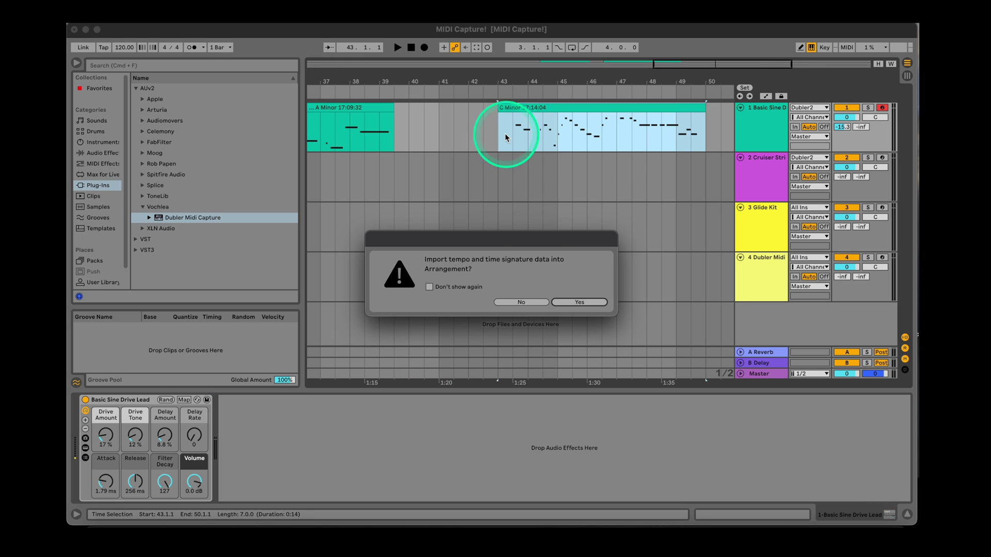
pyautogui.click(518, 302)
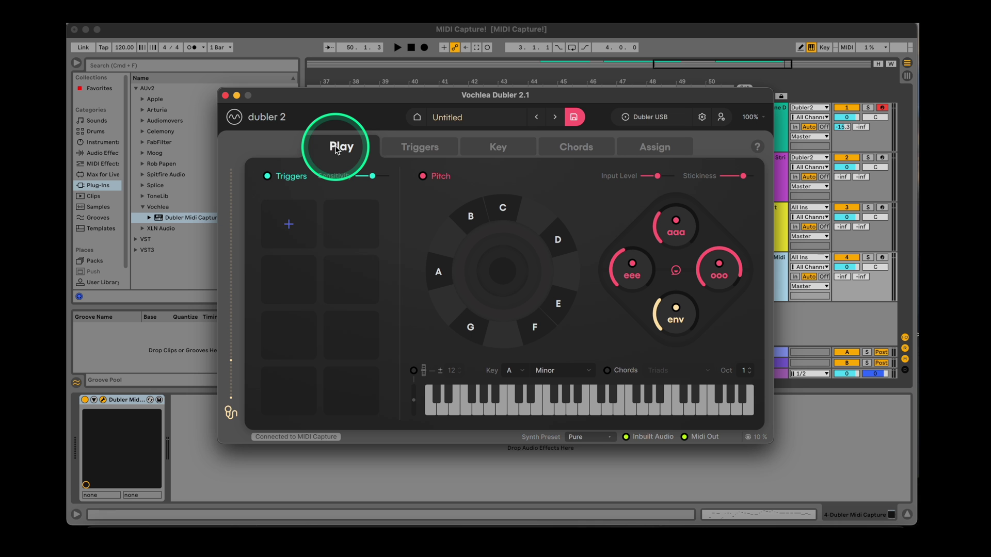
# Turn on chord output in Dubler 2, set the B slot to E min7, and return to Ableton
pyautogui.click(576, 147)
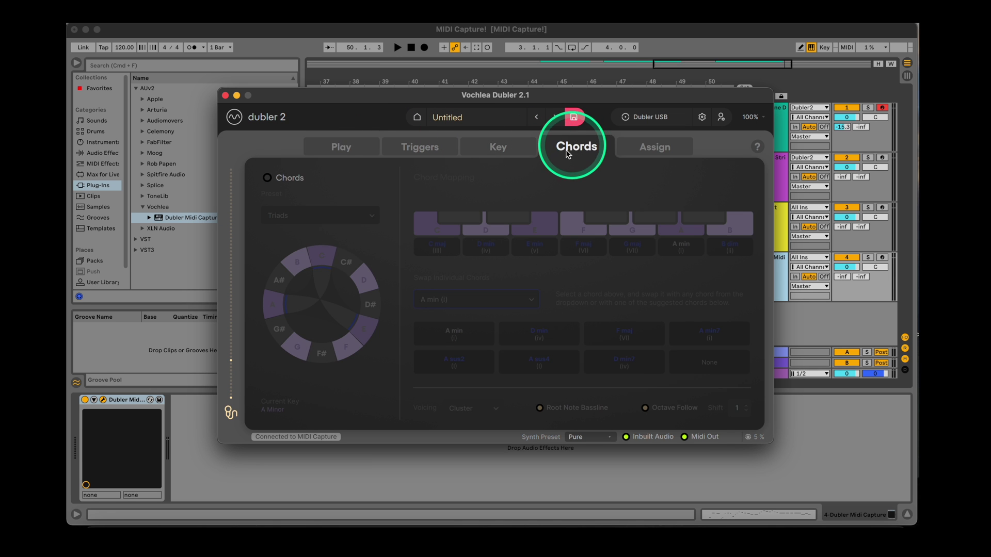
pyautogui.click(306, 187)
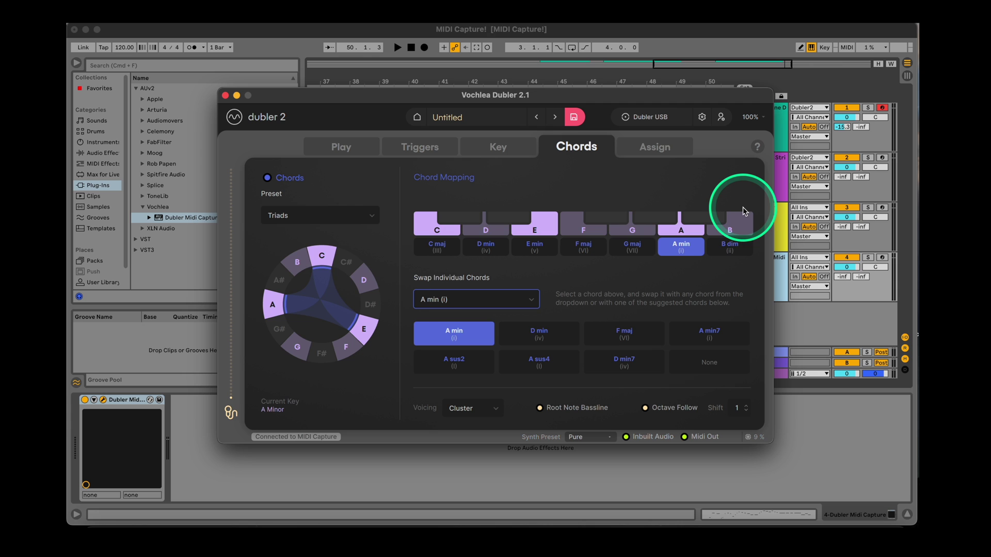
pyautogui.click(733, 223)
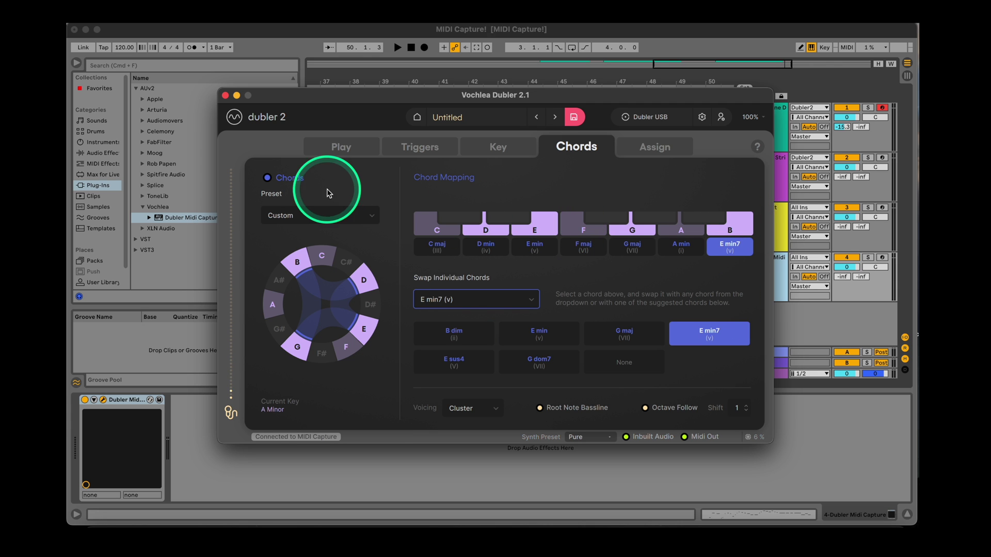
pyautogui.click(337, 151)
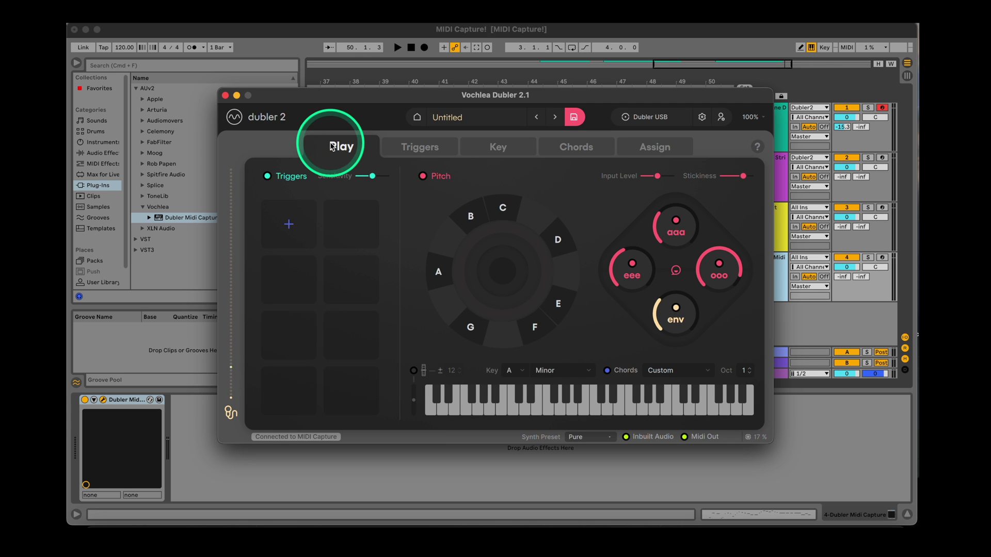
pyautogui.click(380, 32)
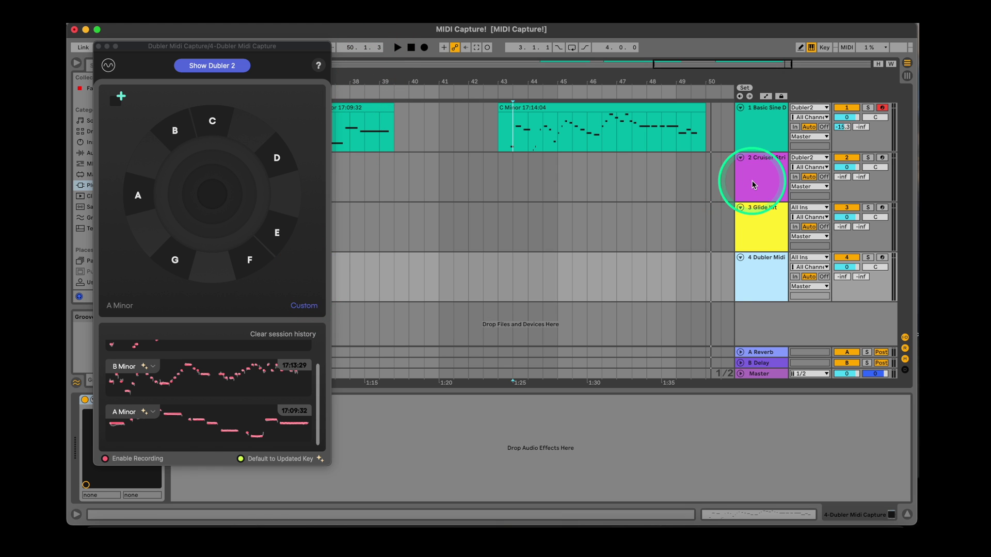
# Drag the A Minor chord capture onto the Cruiser Strings track without importing tempo
pyautogui.click(735, 190)
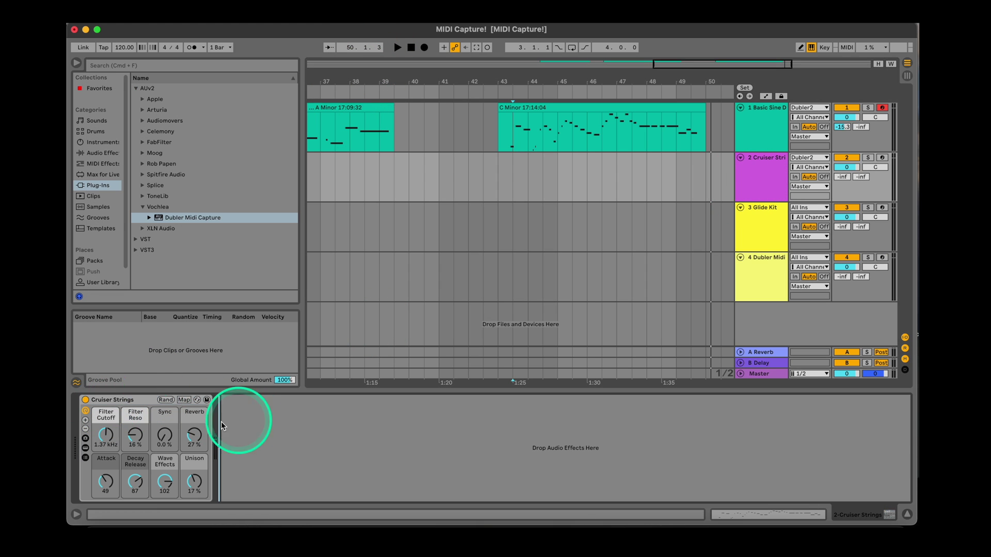
pyautogui.click(732, 268)
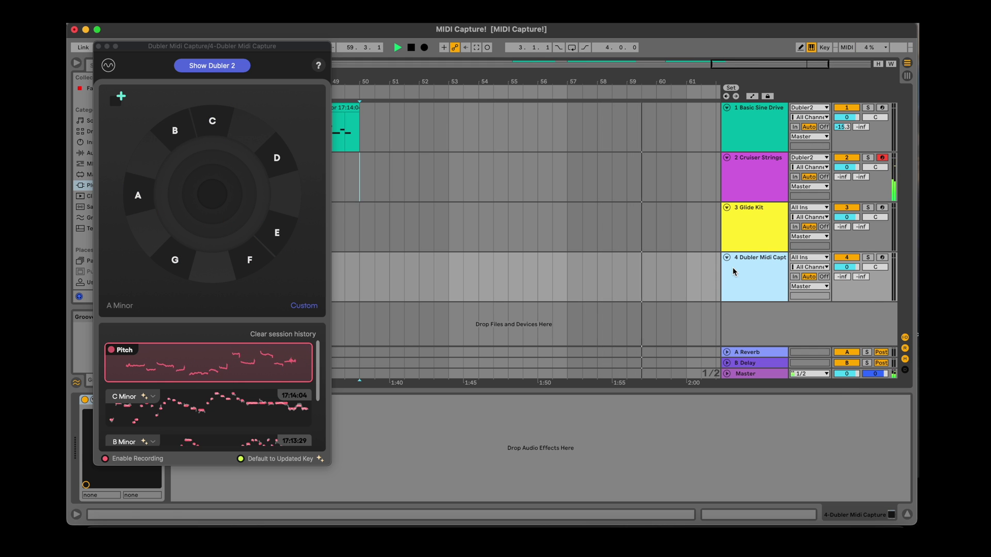
pyautogui.moveTo(298, 367); pyautogui.dragTo(520, 167)
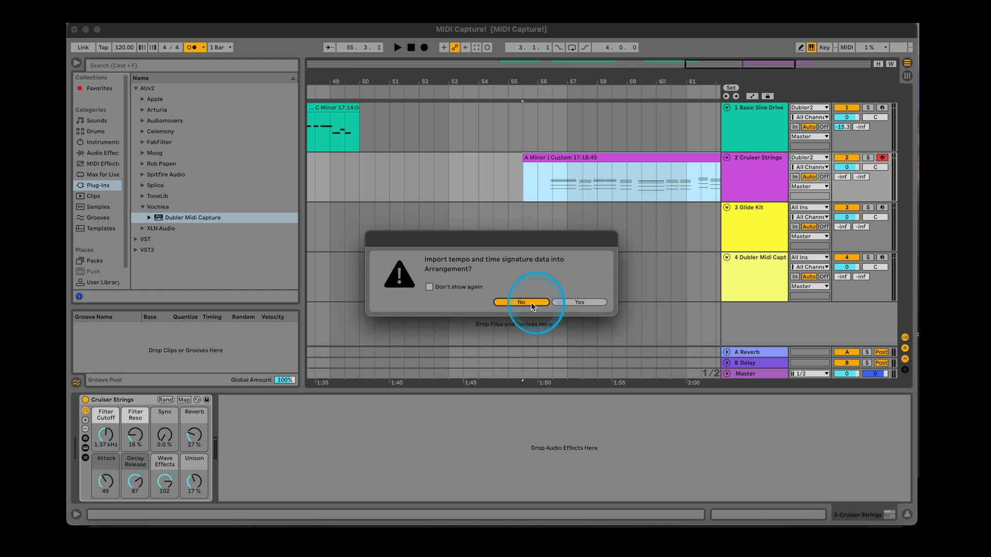
pyautogui.click(531, 302)
# Play the chord clip with the metronome off, auditioning from bars 56.3 through 61
pyautogui.click(549, 185)
pyautogui.press('space')
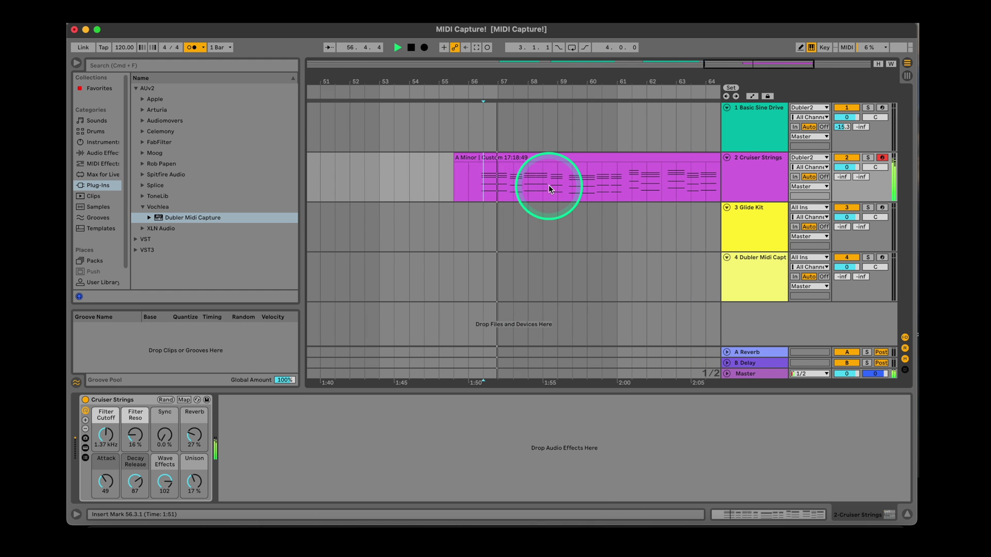
pyautogui.click(190, 47)
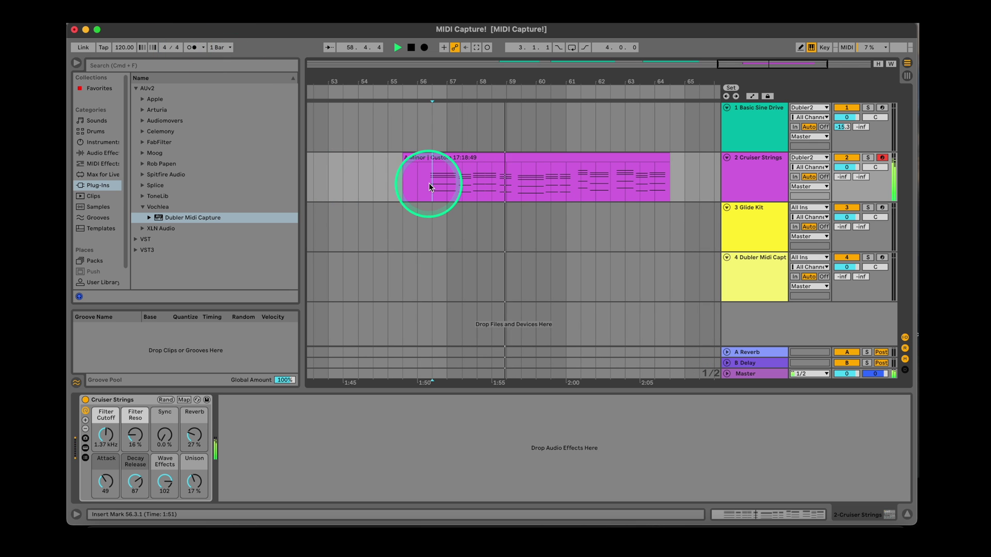
pyautogui.moveTo(430, 183); pyautogui.dragTo(534, 178)
pyautogui.click(537, 181)
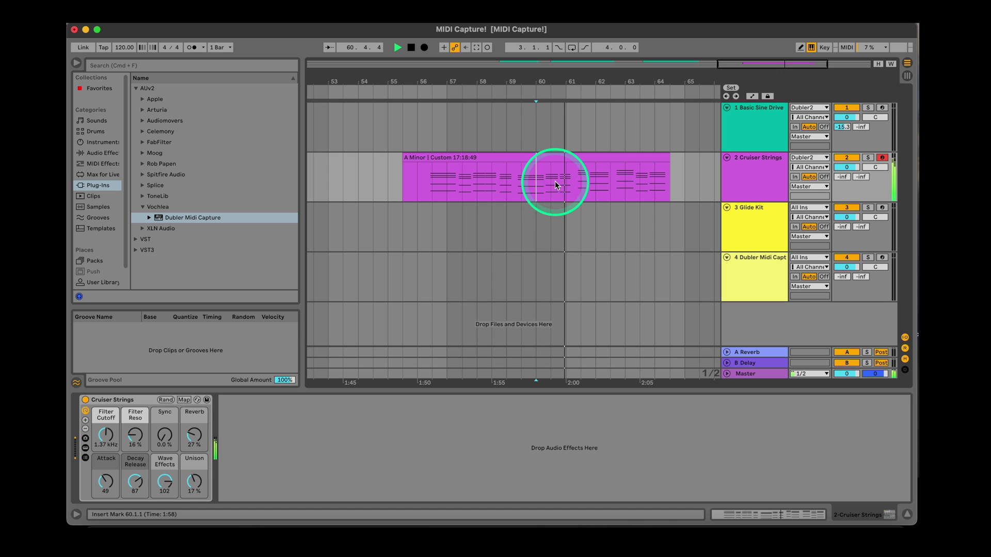
pyautogui.click(567, 180)
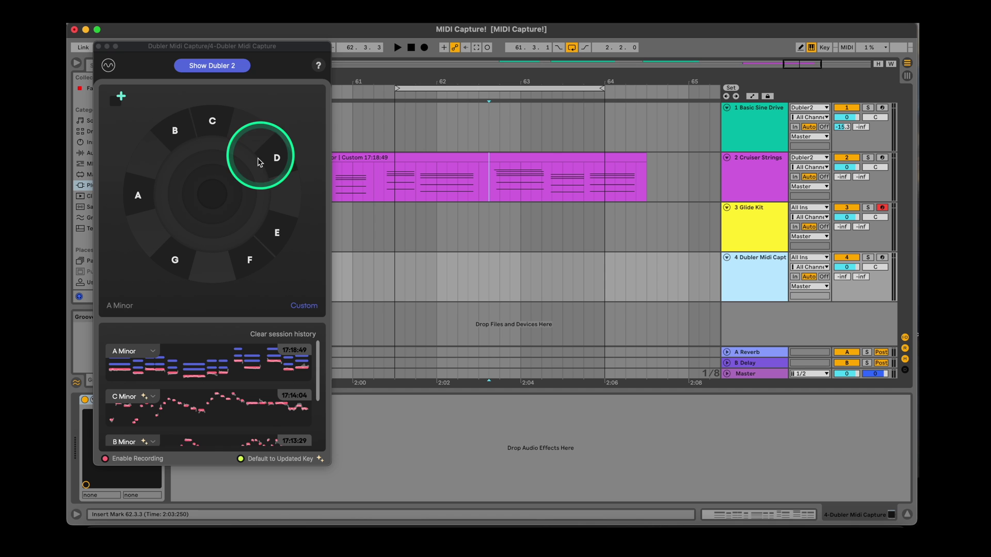
# Toggle the plugin between the trigger pads and pitch wheel views
pyautogui.click(121, 98)
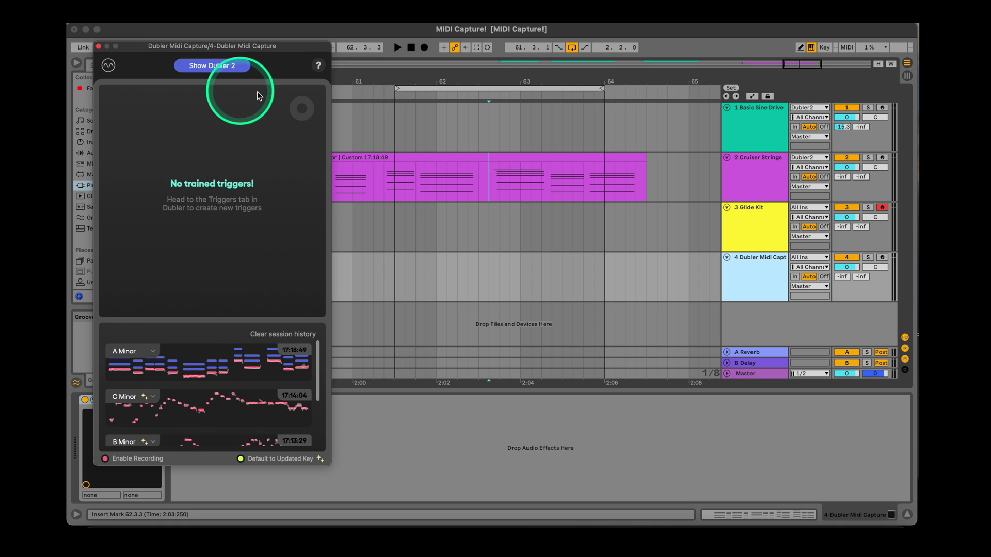
pyautogui.click(302, 107)
pyautogui.click(124, 101)
pyautogui.moveTo(302, 107); pyautogui.dragTo(234, 150)
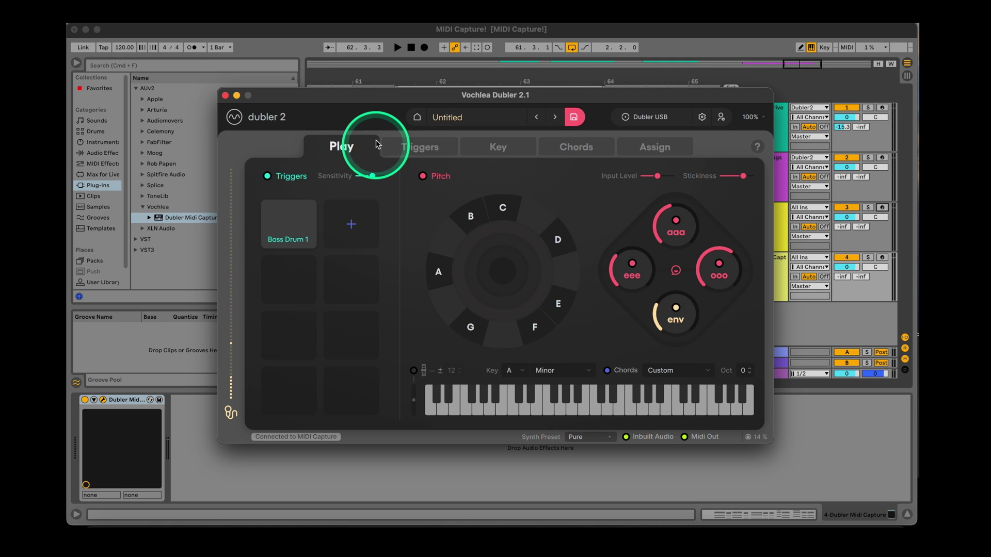
# Record Bass Drum 1 training takes and add Acoustic Snare and Closed Hi Hat triggers
pyautogui.click(416, 146)
pyautogui.moveTo(467, 246); pyautogui.dragTo(475, 262)
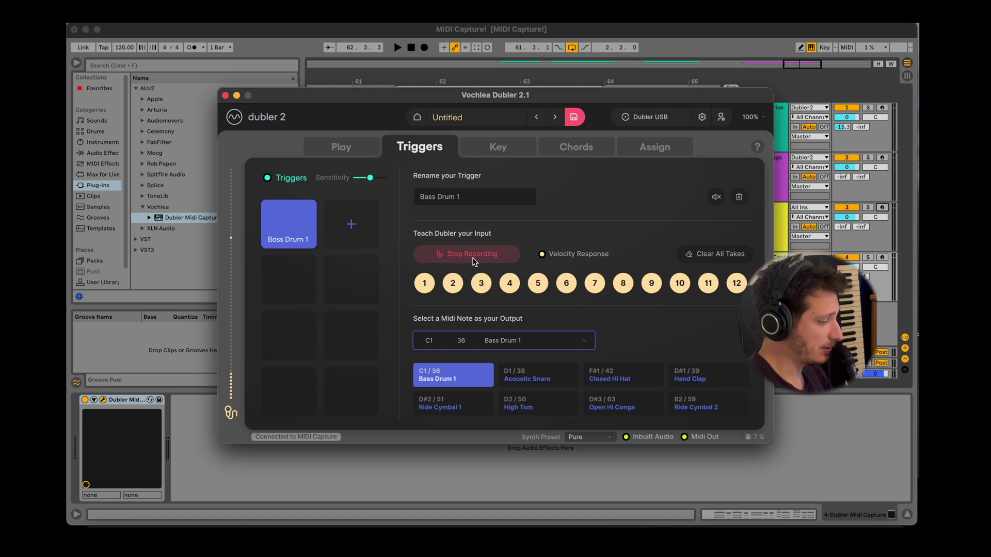
pyautogui.click(341, 229)
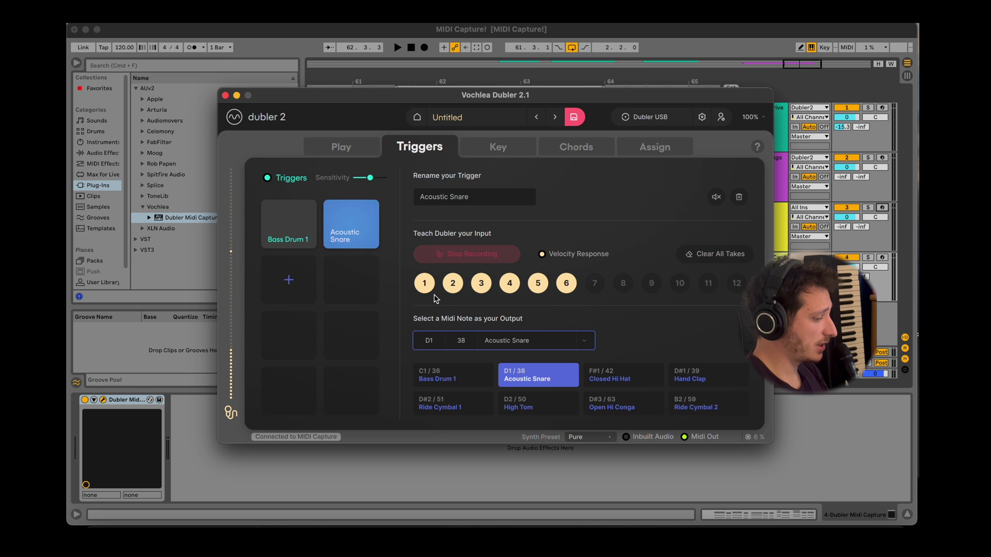
pyautogui.click(291, 274)
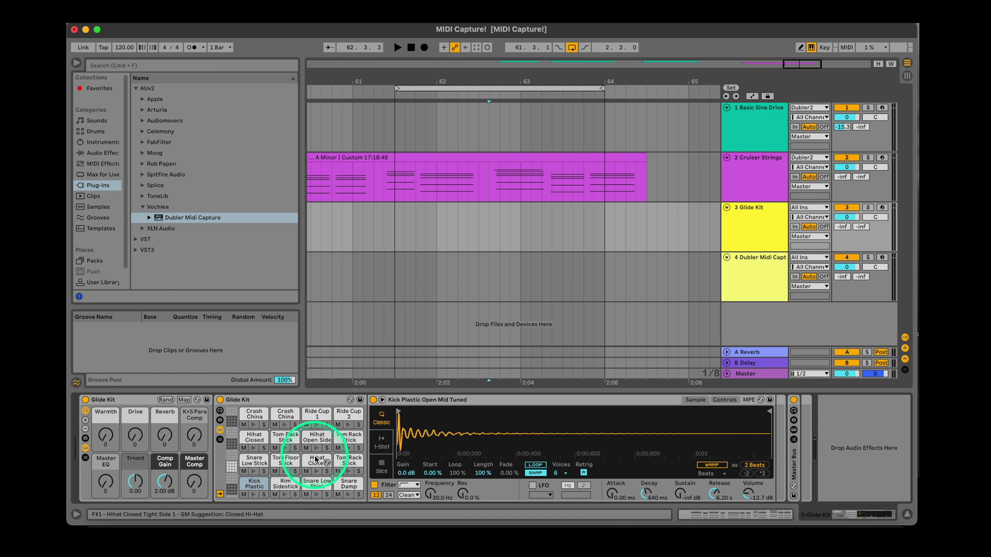
# Record-arm the Glide Kit track and bring Ableton Live back to the front
pyautogui.click(882, 208)
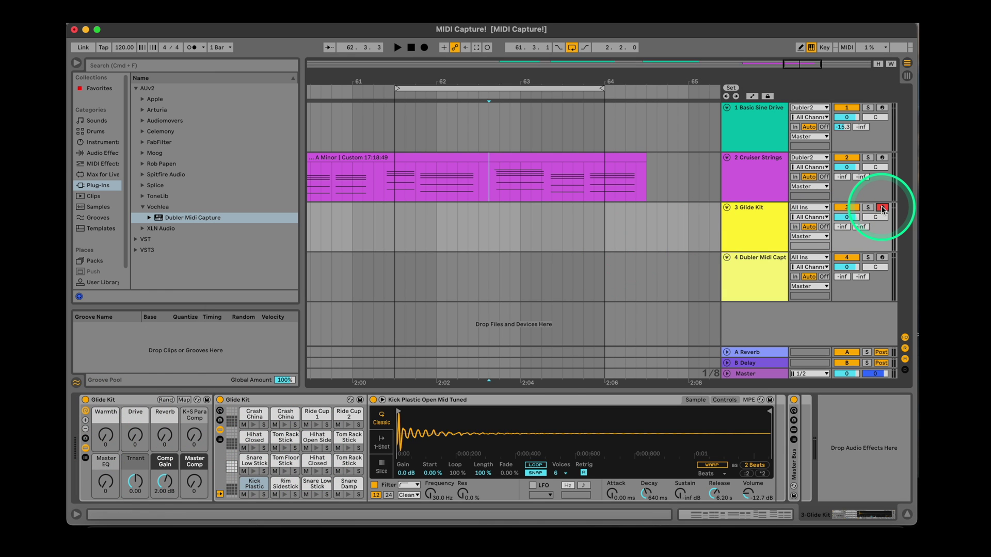
pyautogui.click(545, 379)
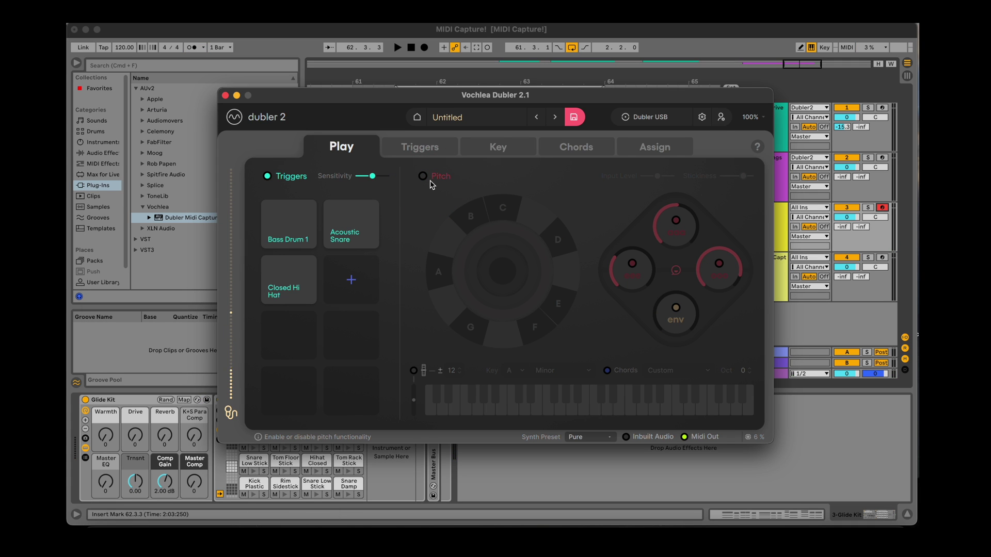
pyautogui.click(656, 32)
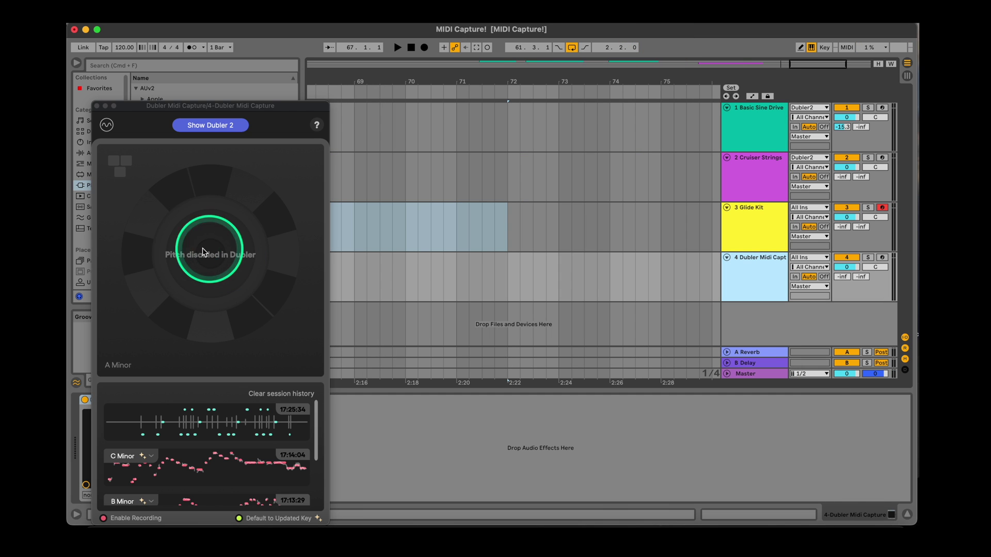
# Show the three drum triggers and beatbox a performance with the metronome on
pyautogui.click(129, 167)
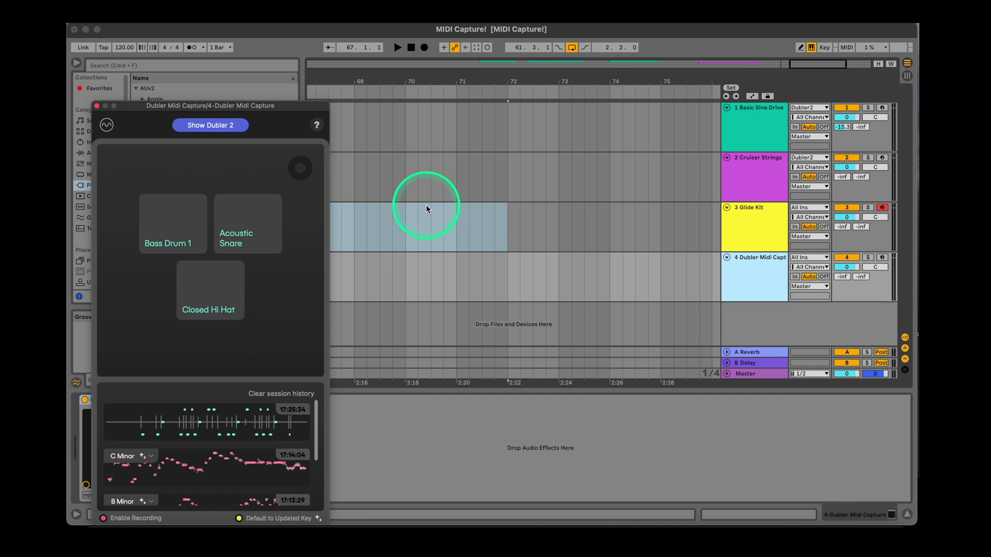
pyautogui.click(193, 47)
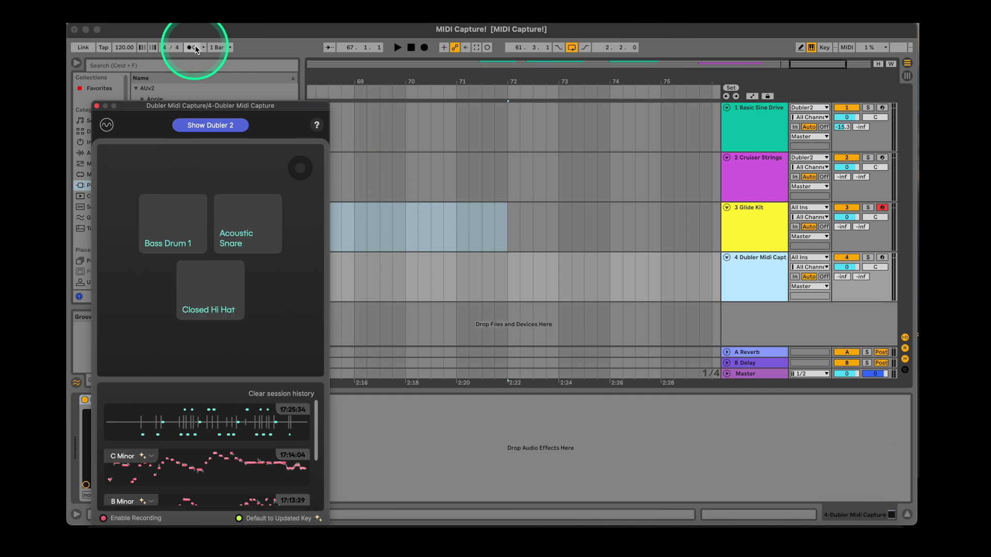
pyautogui.click(443, 211)
pyautogui.click(456, 274)
pyautogui.press('space')
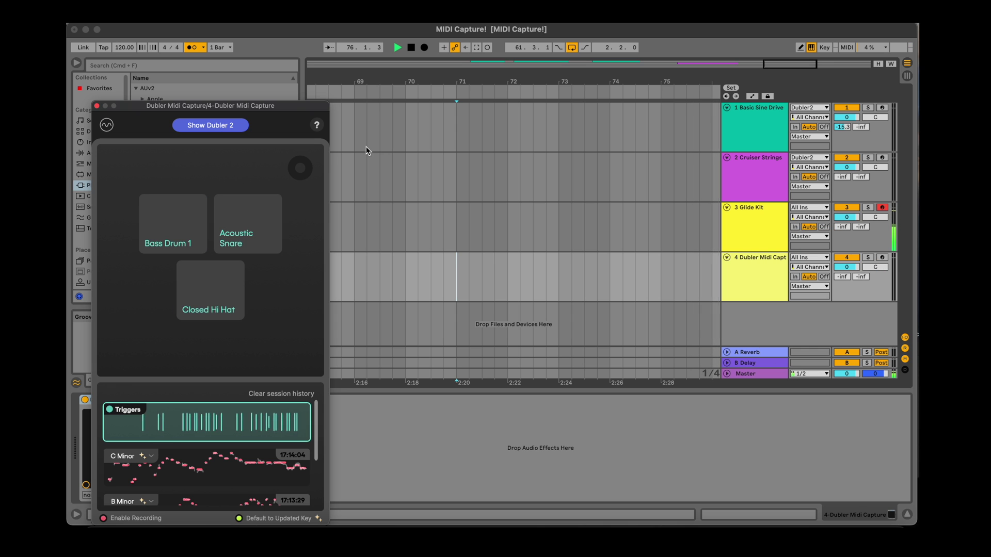
pyautogui.press('space')
# Place the trigger capture on the Glide Kit track and play it from bar 72
pyautogui.moveTo(205, 413)
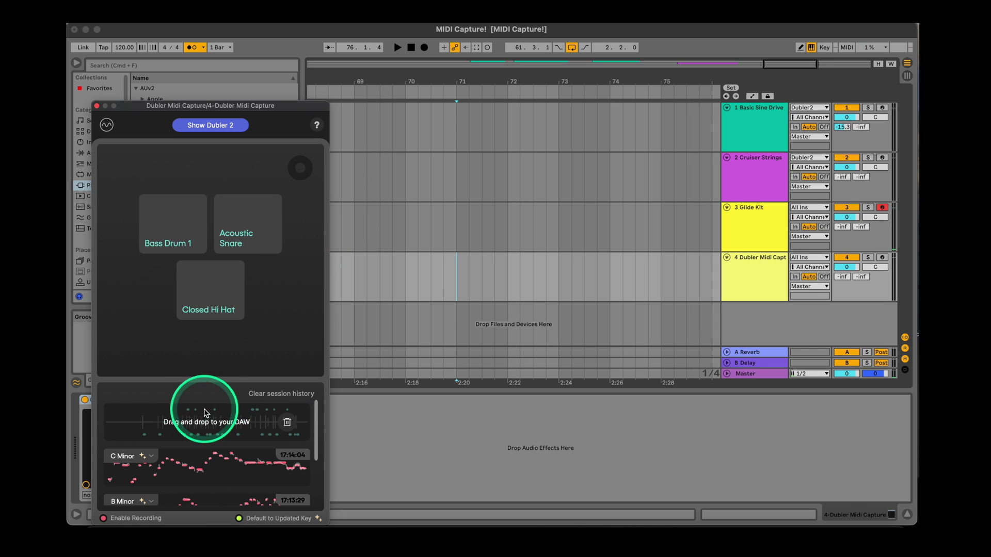
pyautogui.moveTo(269, 338); pyautogui.dragTo(509, 228)
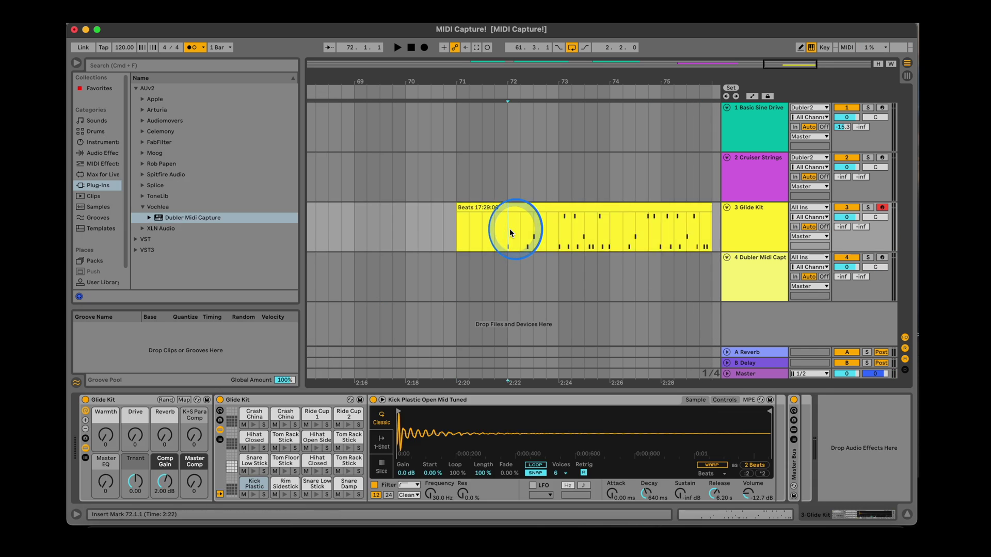
pyautogui.click(508, 228)
pyautogui.press('space')
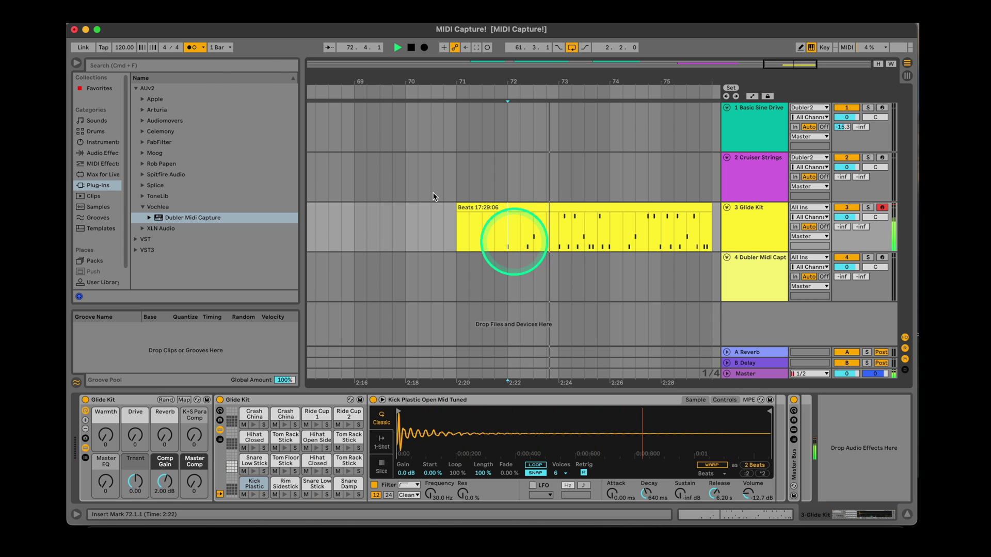
pyautogui.click(195, 47)
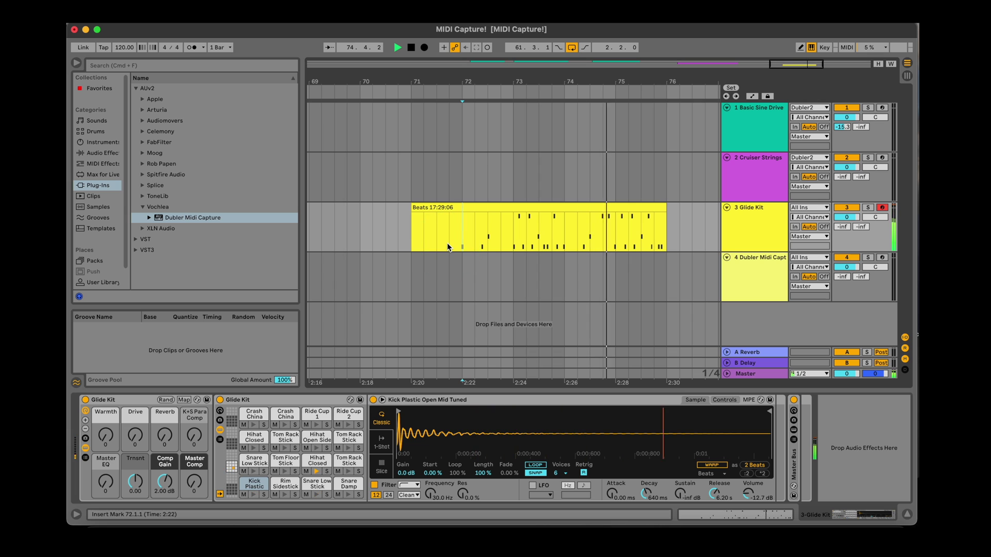
pyautogui.click(501, 235)
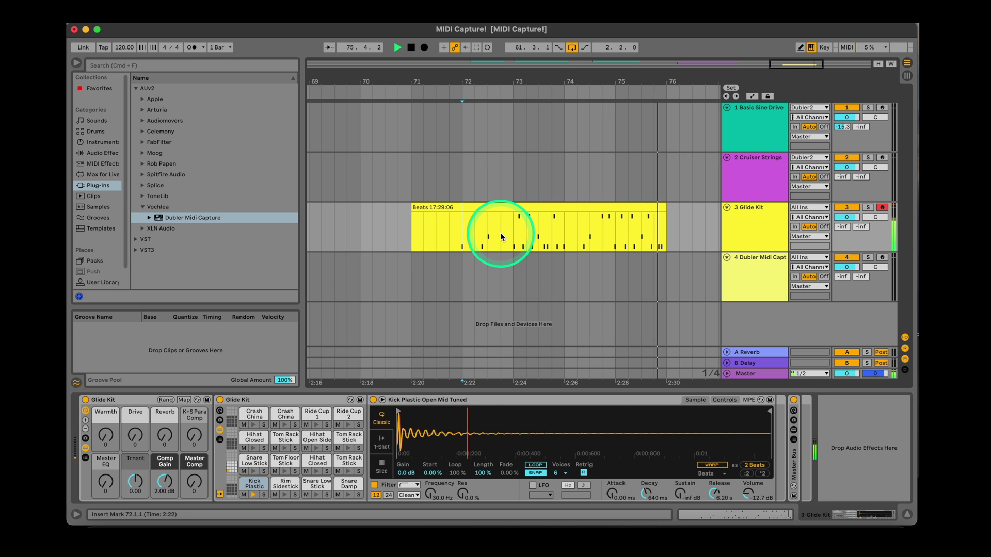
# Drop the 17:29:06 capture from MIDI Capture onto the Glide Kit track
pyautogui.click(732, 269)
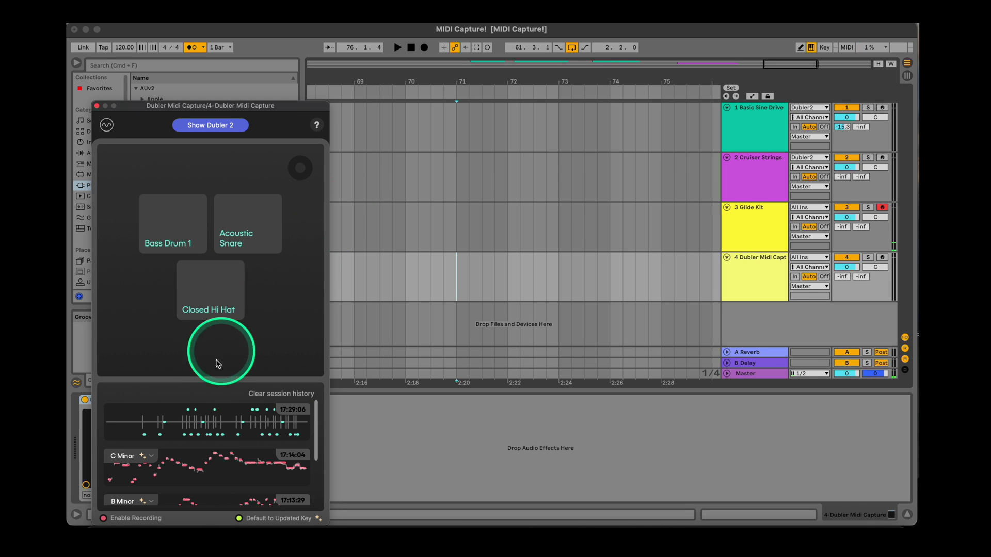
pyautogui.moveTo(204, 410)
pyautogui.moveTo(268, 337); pyautogui.dragTo(509, 228)
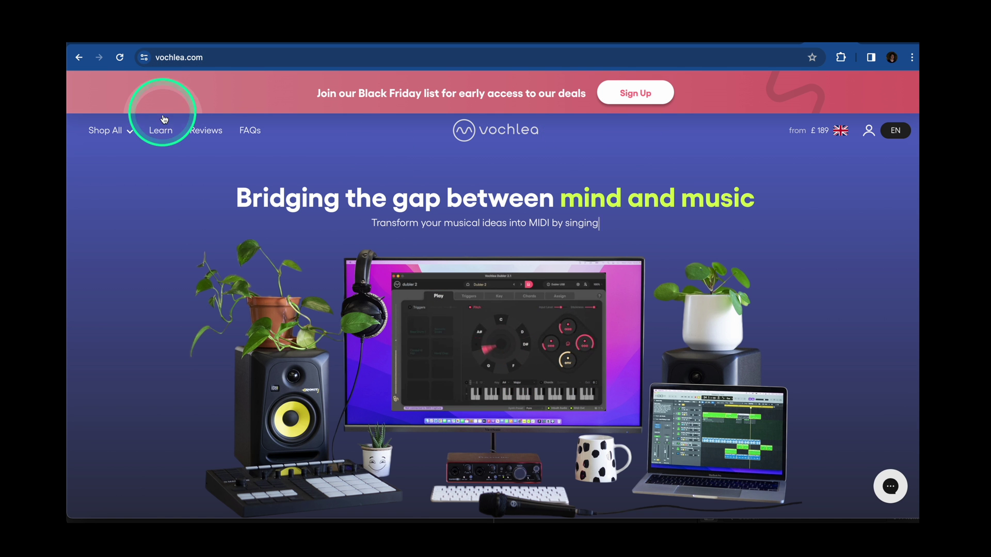
# Go to the site's Learn section and expand the Learn Dubler 2 topic list
pyautogui.click(163, 120)
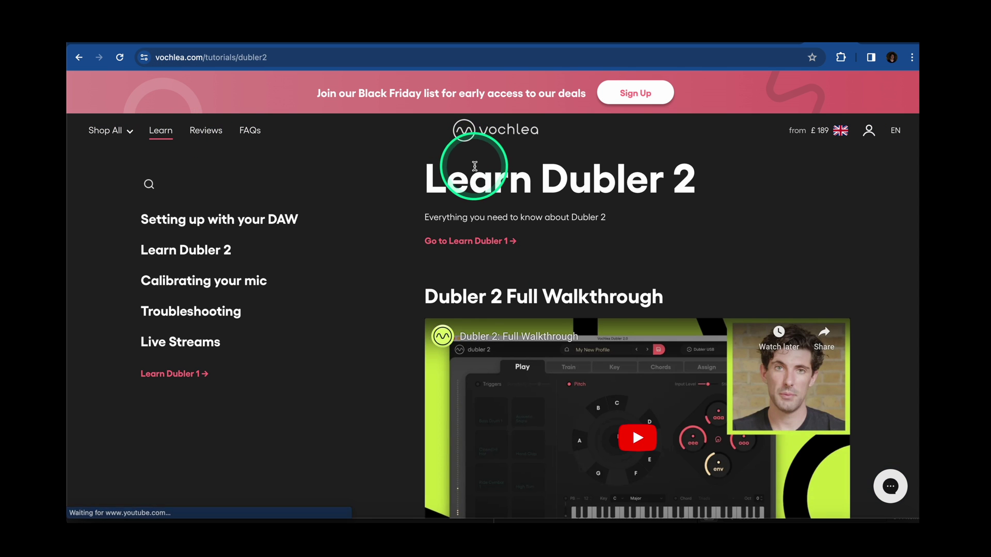
pyautogui.click(216, 250)
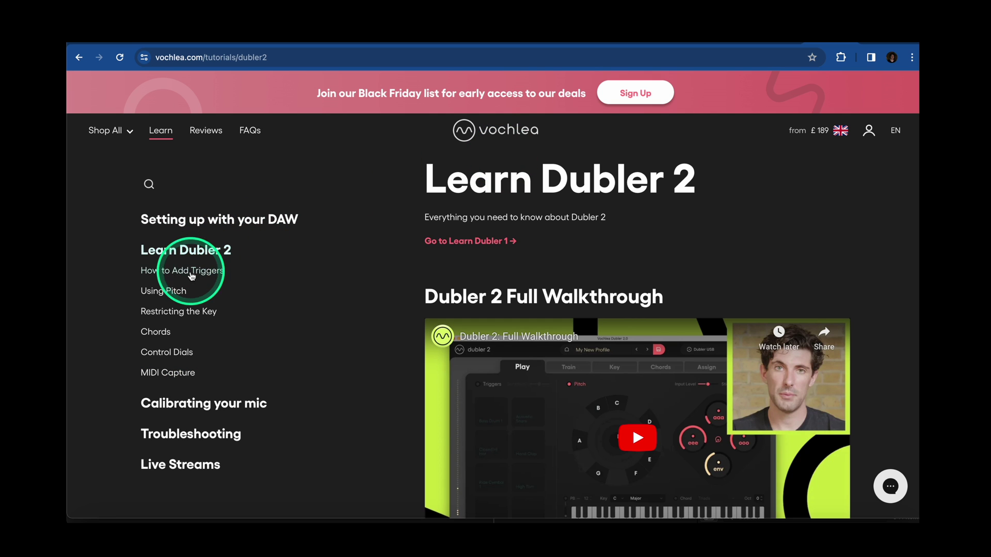